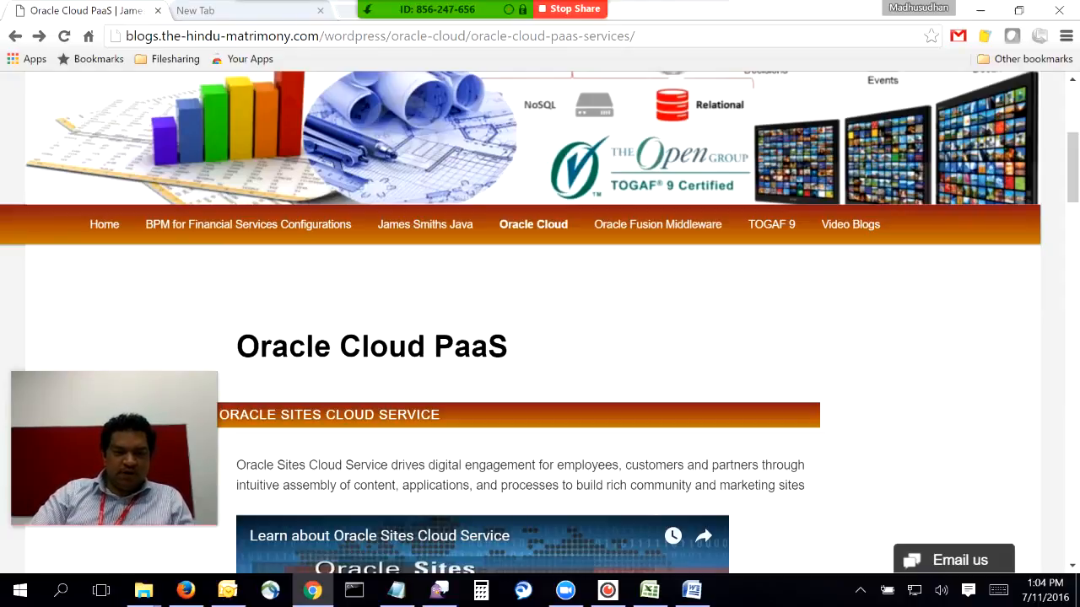
# Switch to the mycount workbook in Excel and examine its visitor columns, the Ts_Date formula derived from TimeStamp, and the last rows.
pyautogui.hotkey('alt', 'Tab')
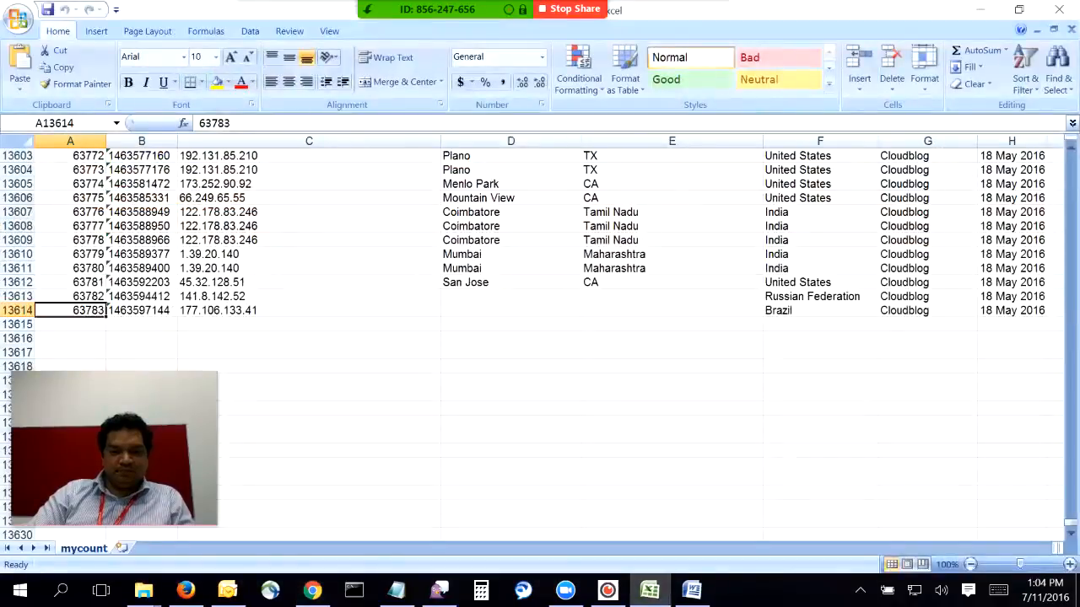
pyautogui.moveTo(1071, 519); pyautogui.dragTo(1070, 157)
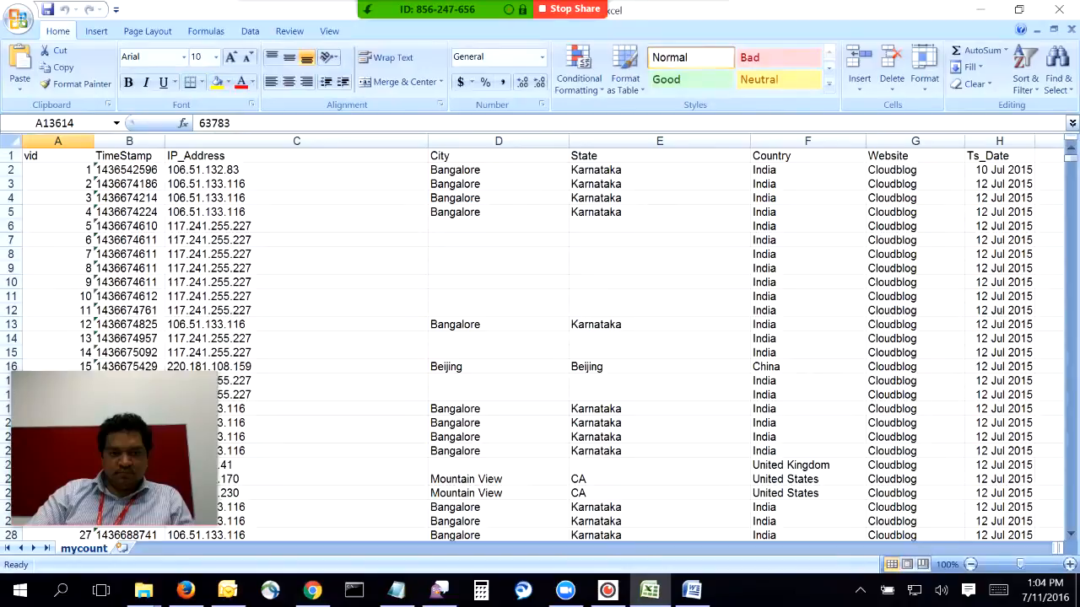
pyautogui.click(129, 170)
pyautogui.press('Right')
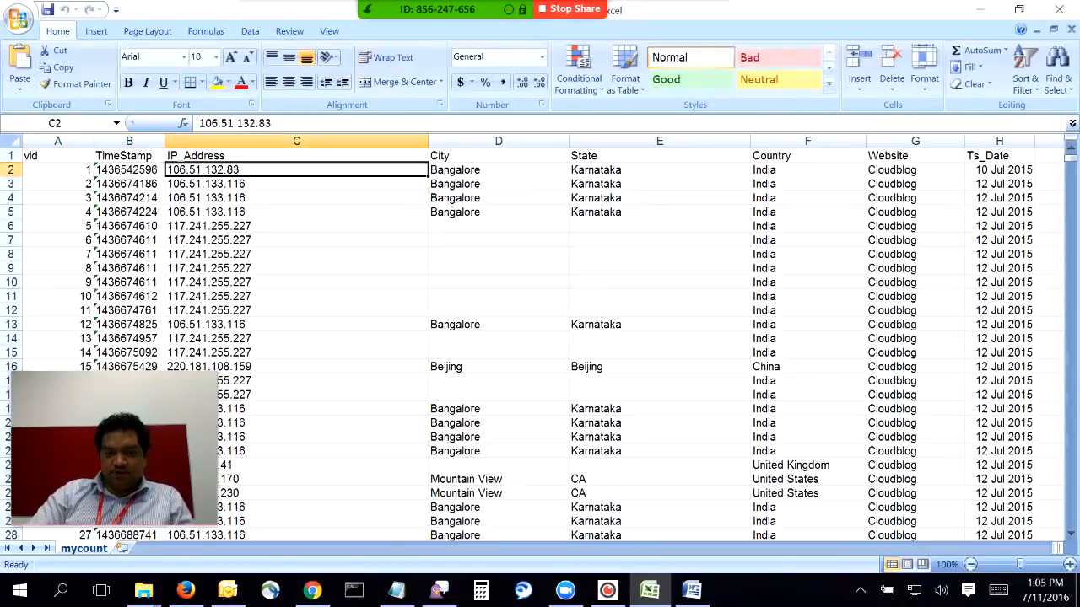
pyautogui.click(498, 170)
pyautogui.click(660, 169)
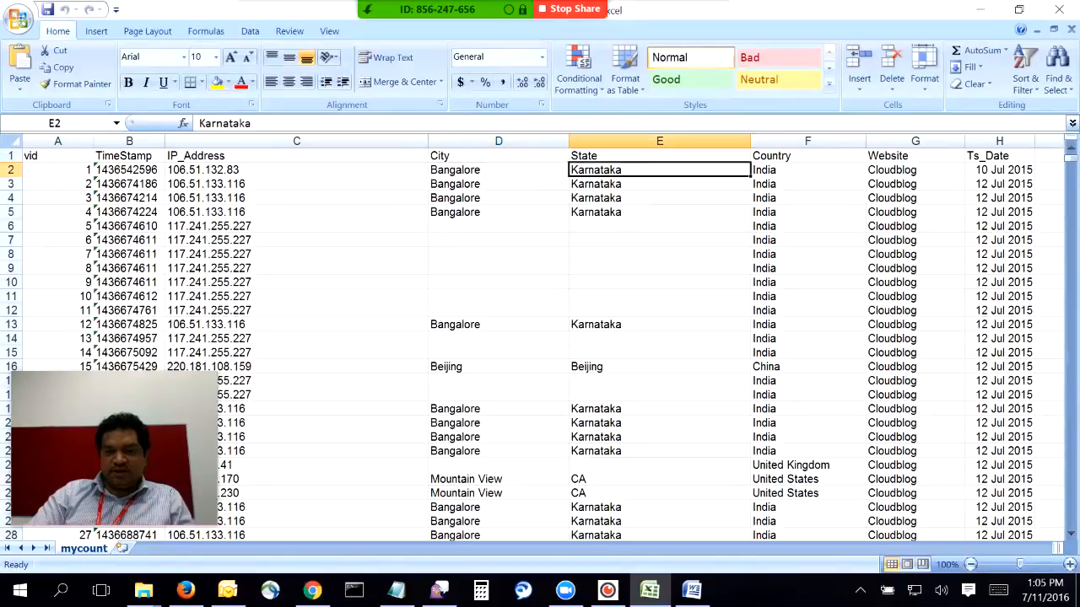
pyautogui.click(807, 170)
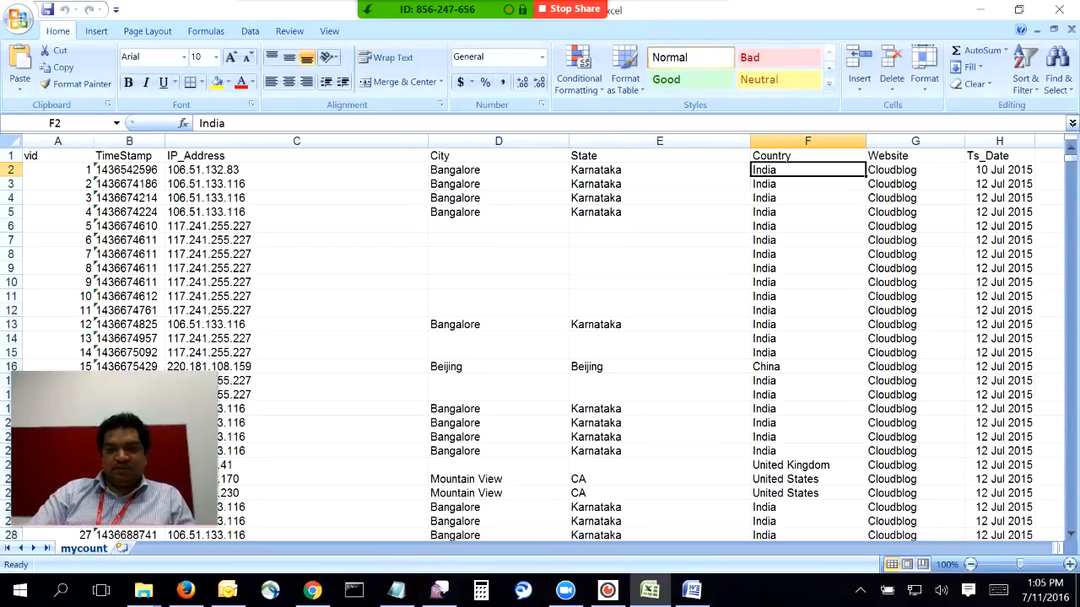
pyautogui.click(915, 184)
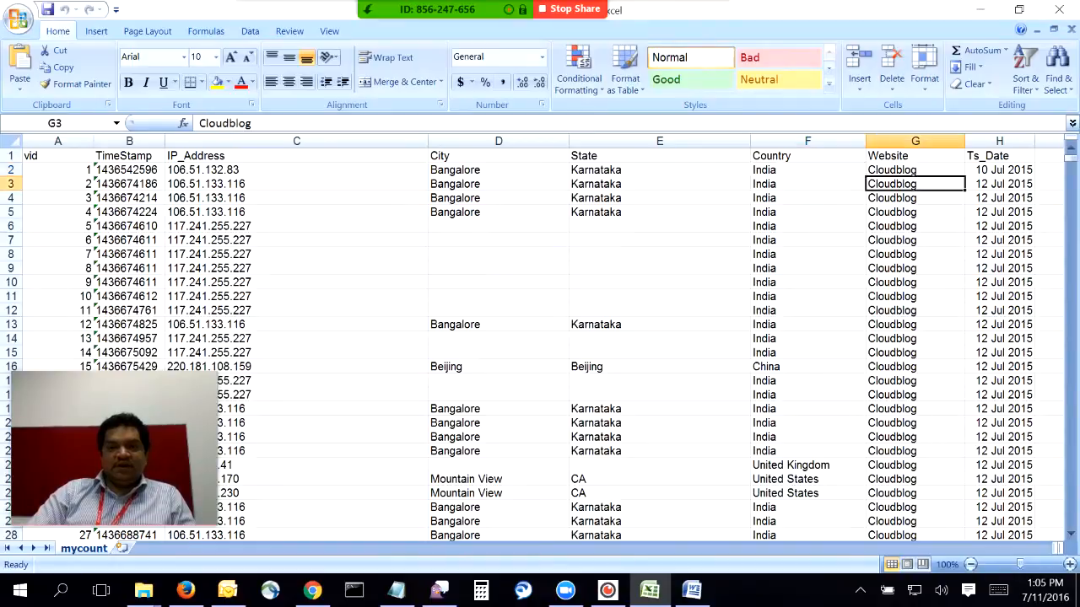
pyautogui.click(915, 170)
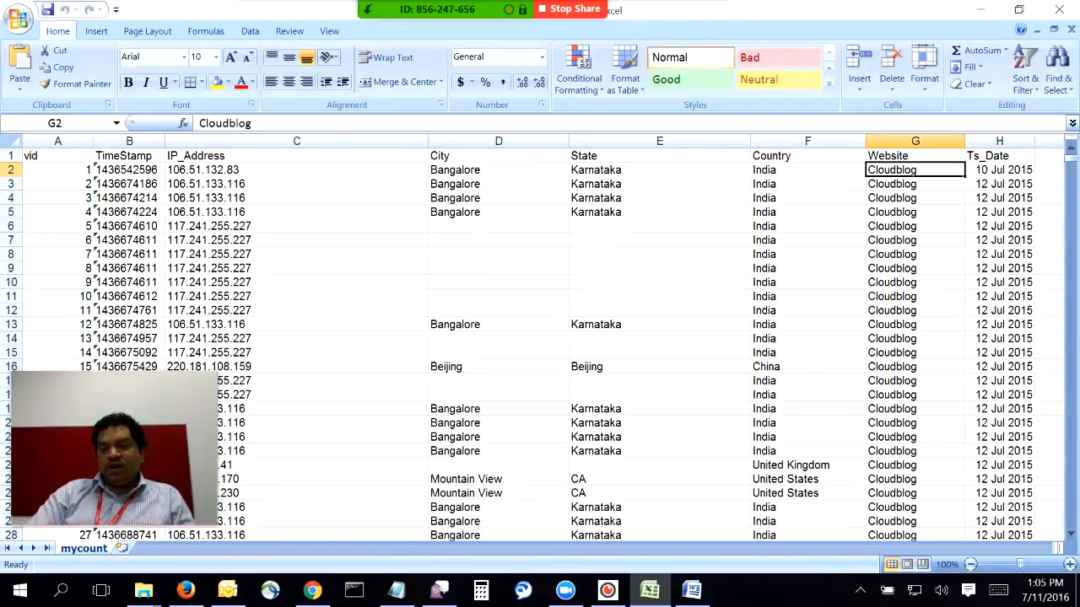
pyautogui.click(1000, 171)
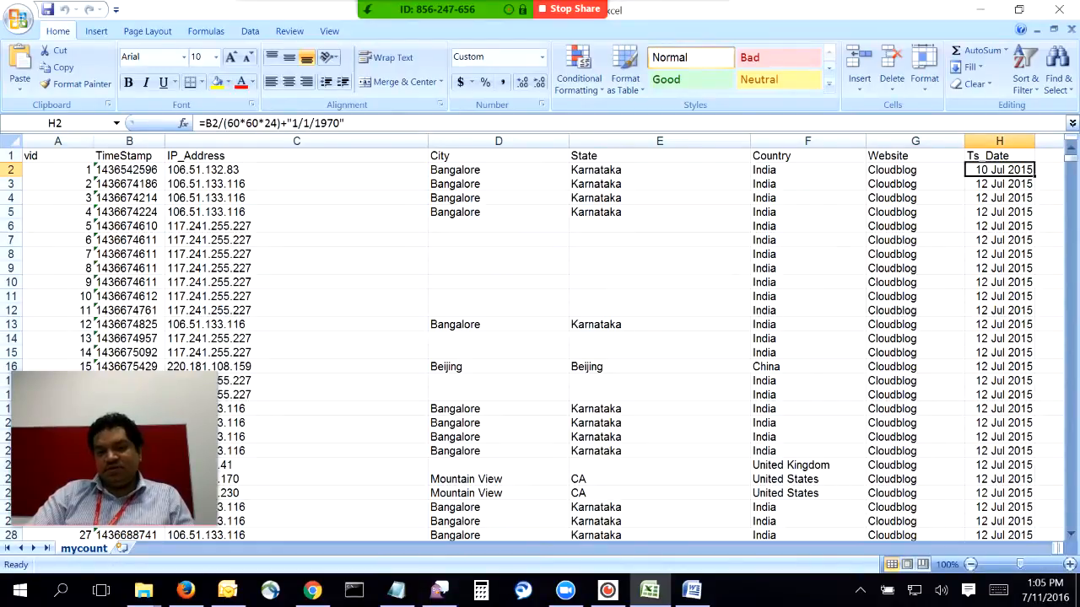
pyautogui.click(129, 170)
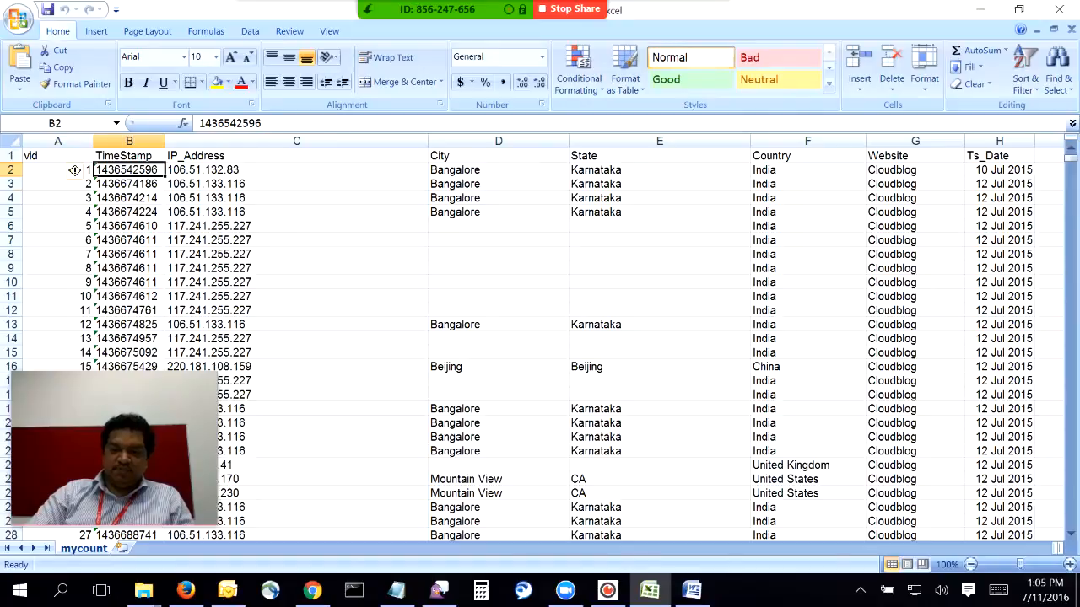
pyautogui.click(1000, 184)
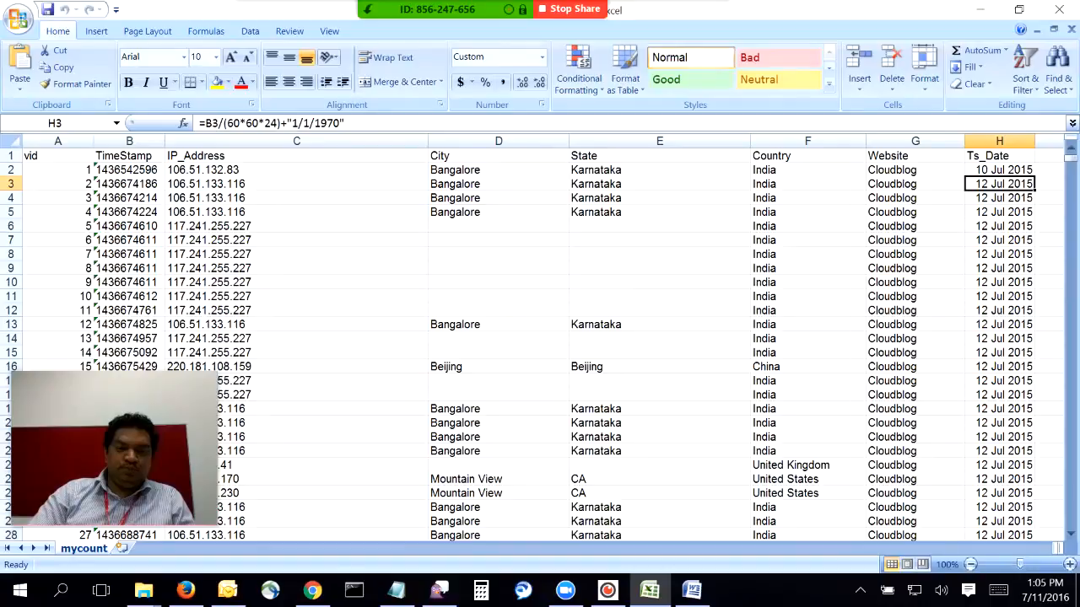
pyautogui.moveTo(1070, 160); pyautogui.dragTo(1070, 525)
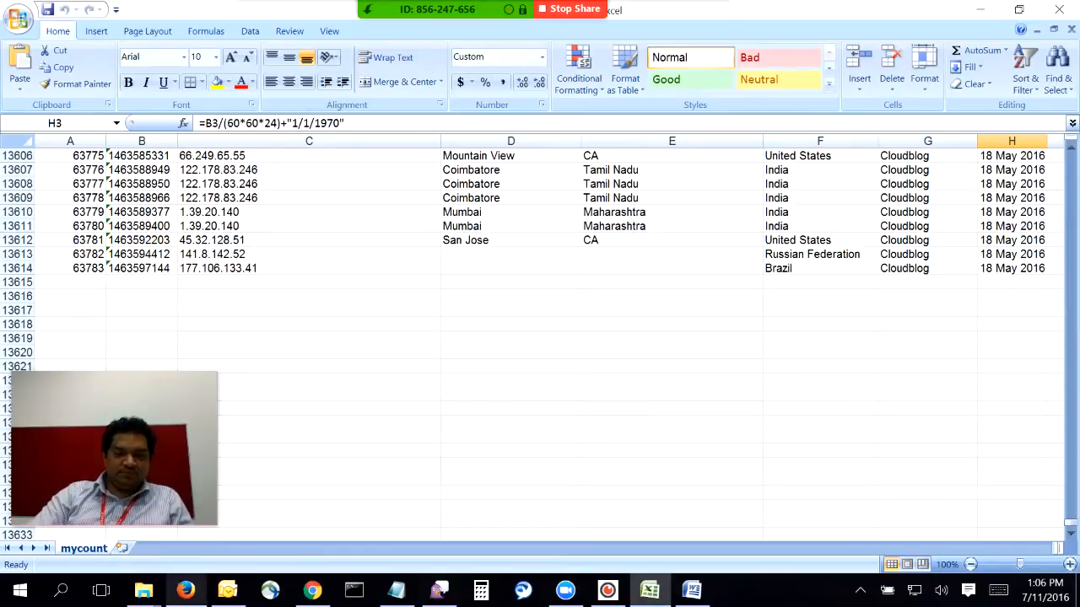
# Save a copy of the workbook as Excel Workbook mycount7_new.xlsx in the DV_Data folder.
pyautogui.click(19, 19)
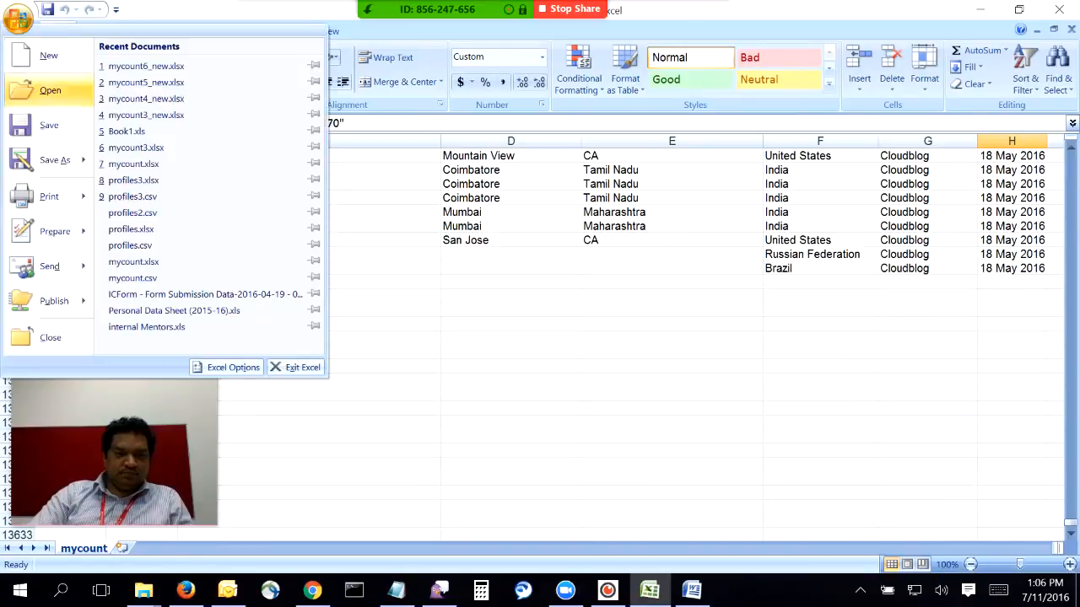
pyautogui.moveTo(55, 161)
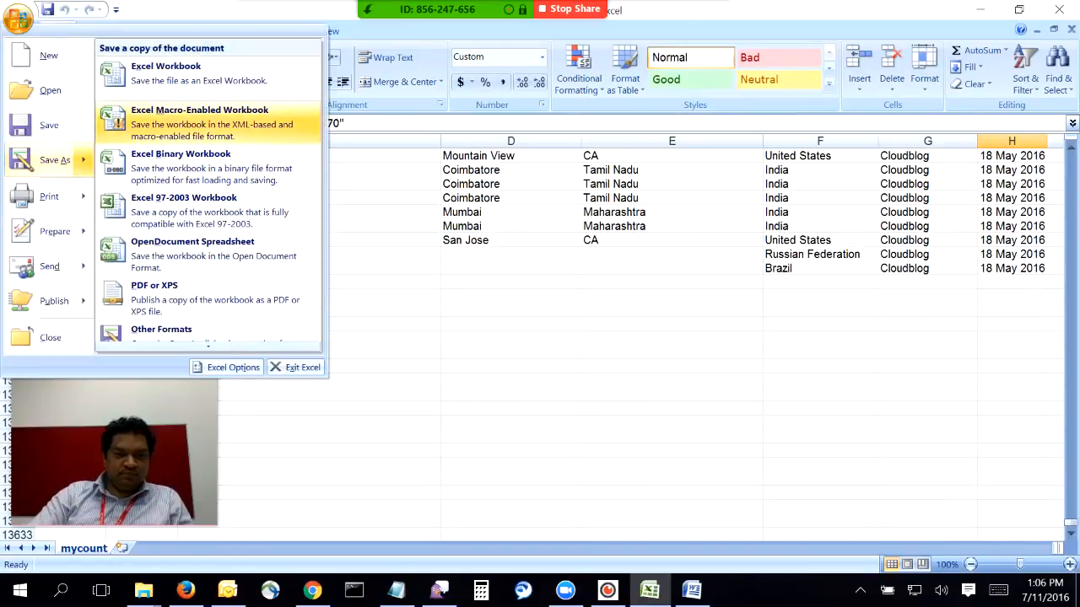
pyautogui.click(169, 72)
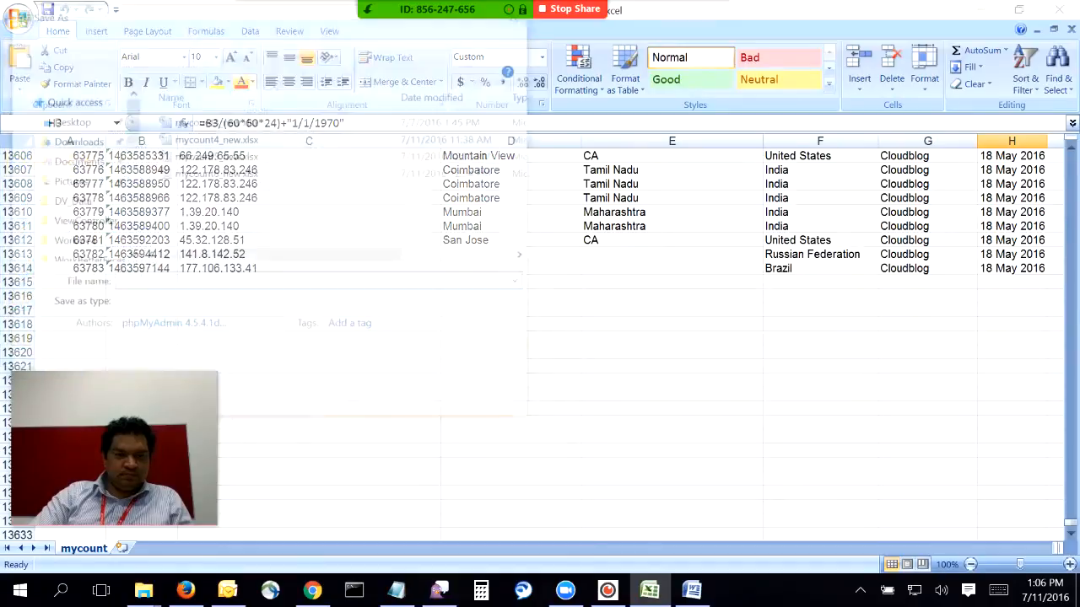
pyautogui.click(184, 283)
pyautogui.press('Left')
pyautogui.press('Left')
pyautogui.press('Left')
pyautogui.press('Left')
pyautogui.hotkey('shift', 'Left')
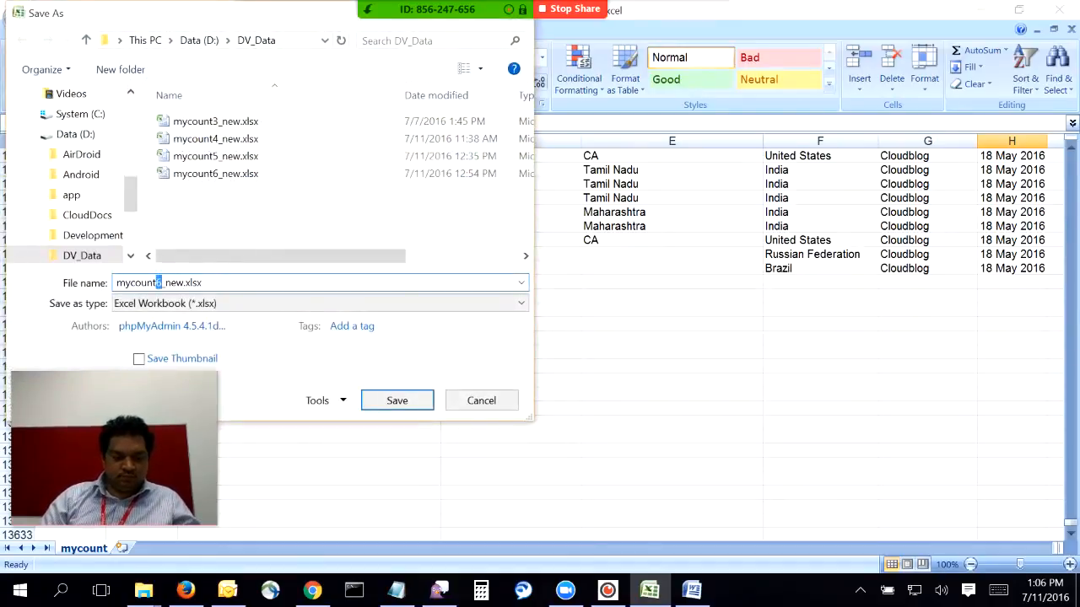
pyautogui.write('7')
pyautogui.press('Return')
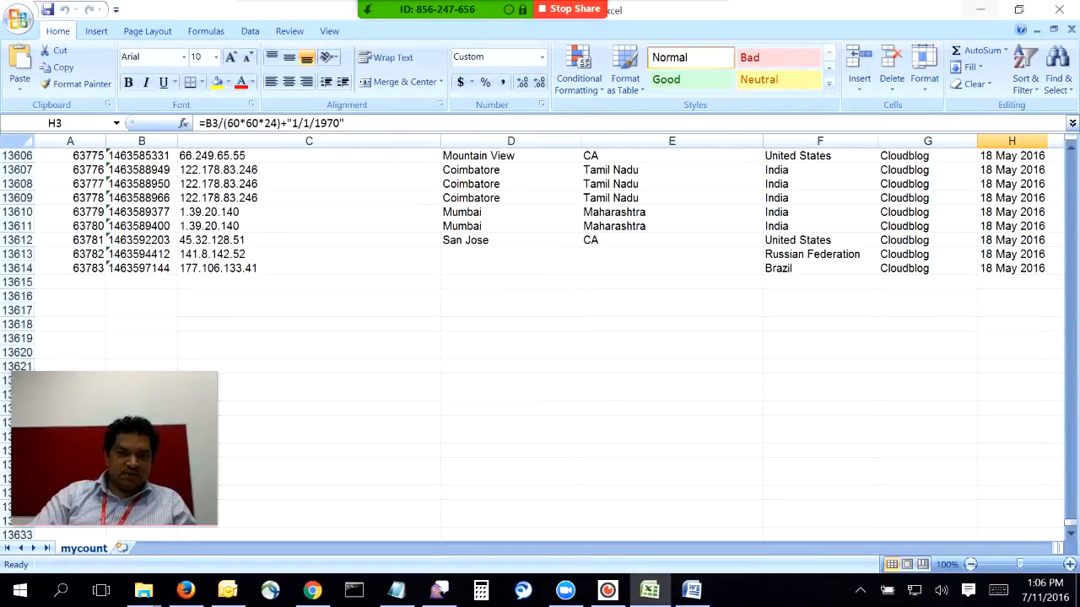
pyautogui.click(18, 17)
pyautogui.moveTo(55, 160)
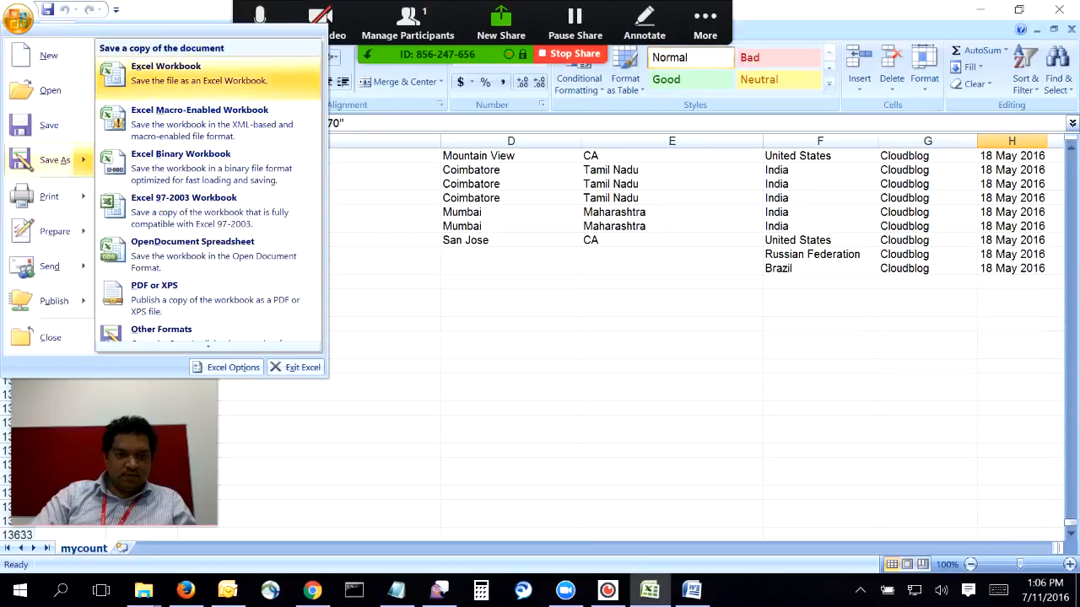
pyautogui.click(169, 73)
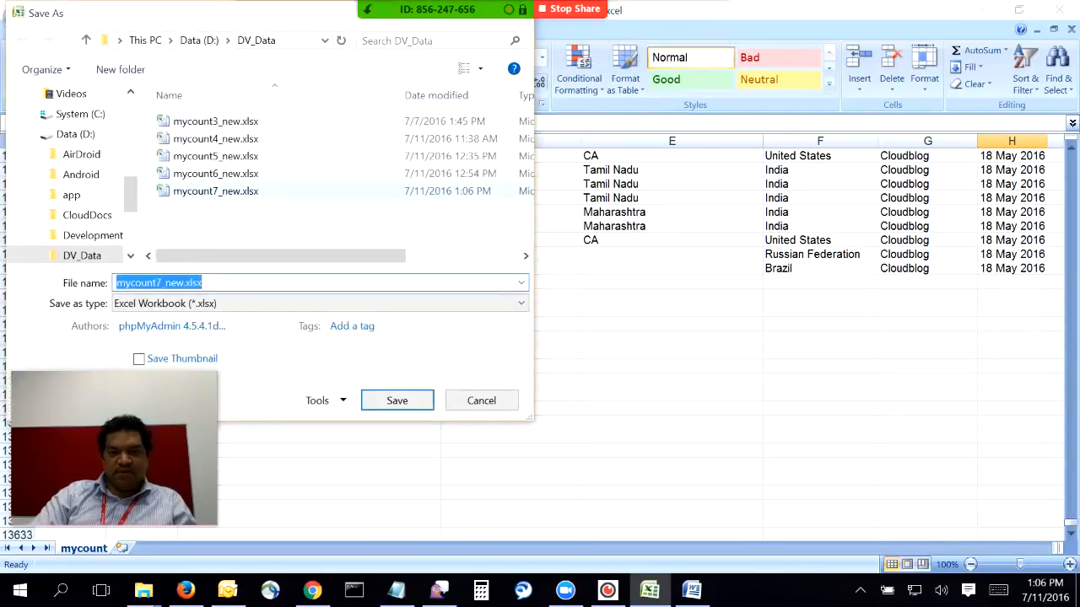
pyautogui.click(481, 401)
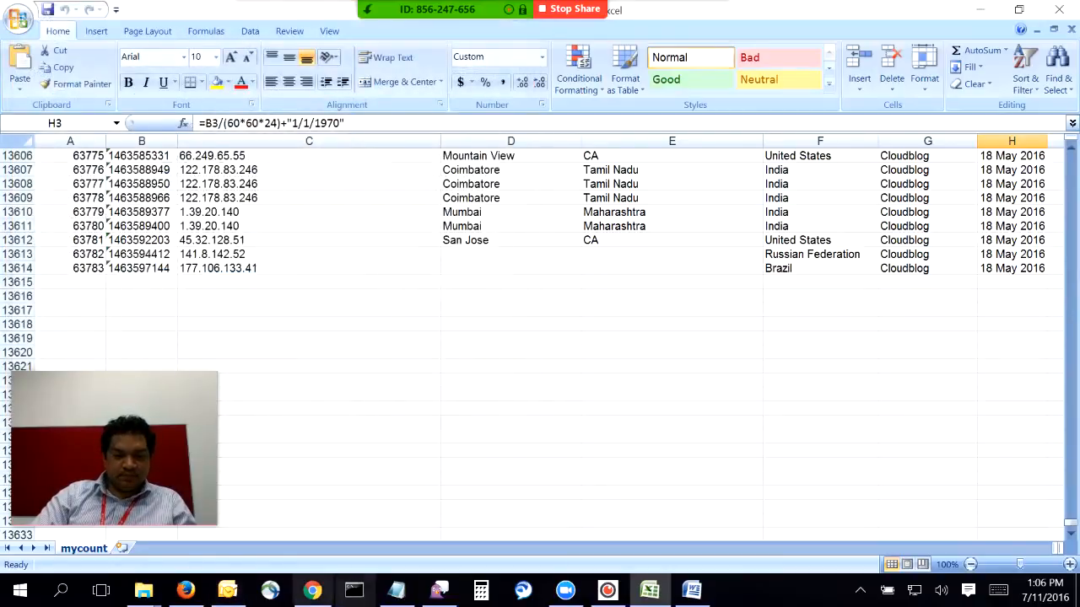
# Open the Oracle Visual Analyzer address noted in Notepad in Chrome's New Tab and dismiss the initial Add Data Source dialog.
pyautogui.click(397, 589)
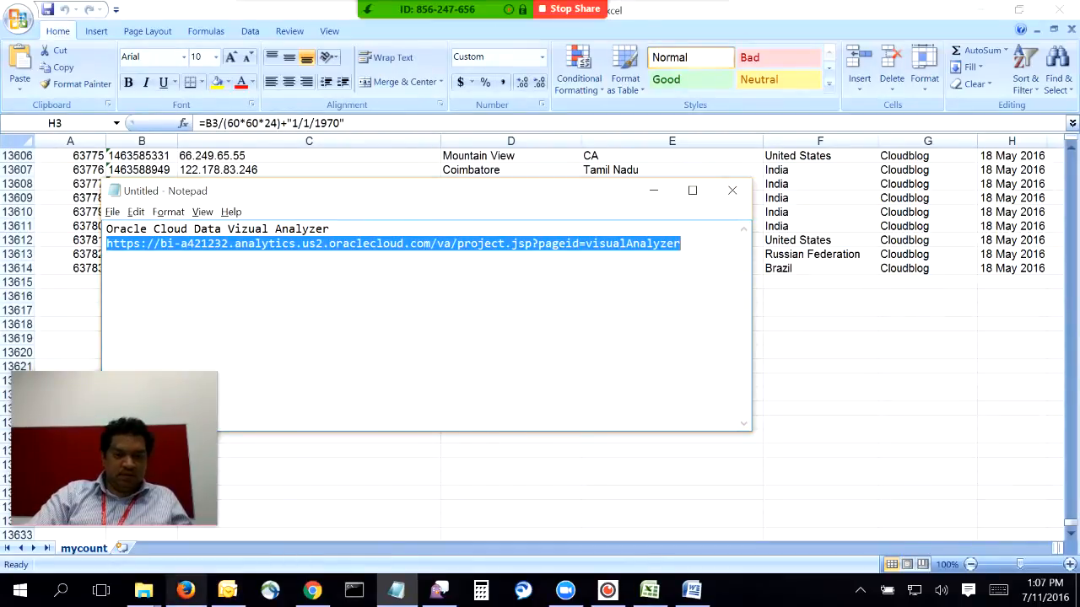
pyautogui.click(312, 590)
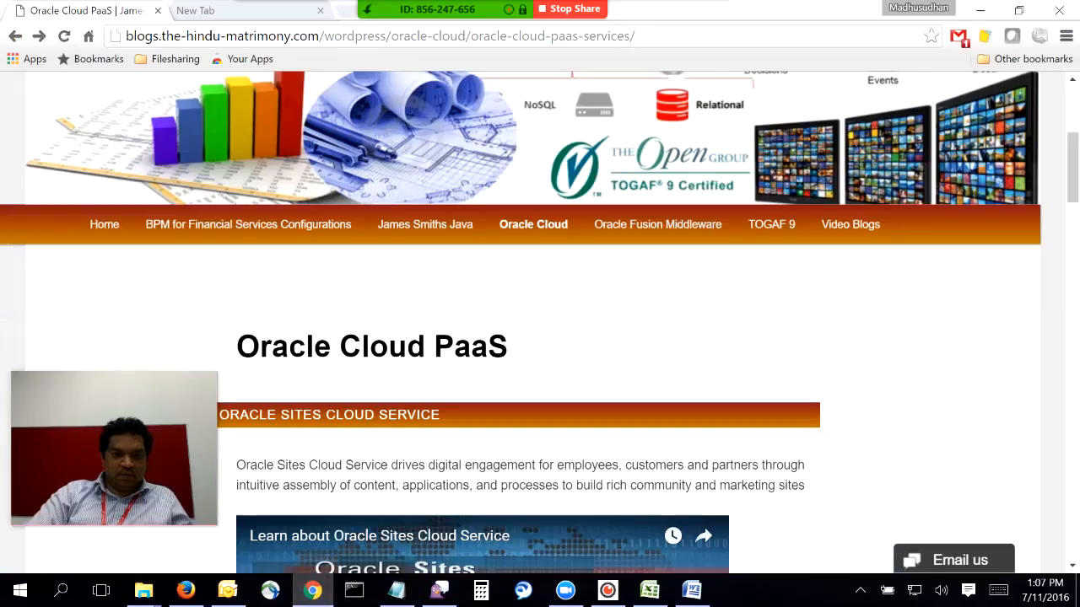
pyautogui.click(253, 11)
pyautogui.write('https://bi-a421232.analytics.us2.oraclecloud.com/va/project.jsp?pageid=visualAnalyzer')
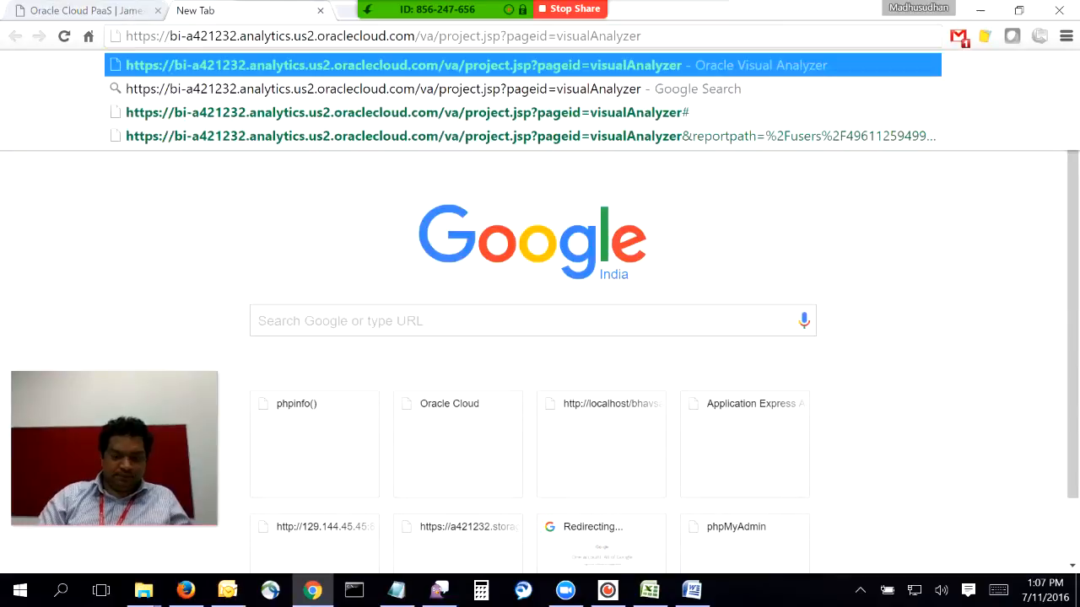
pyautogui.press('Return')
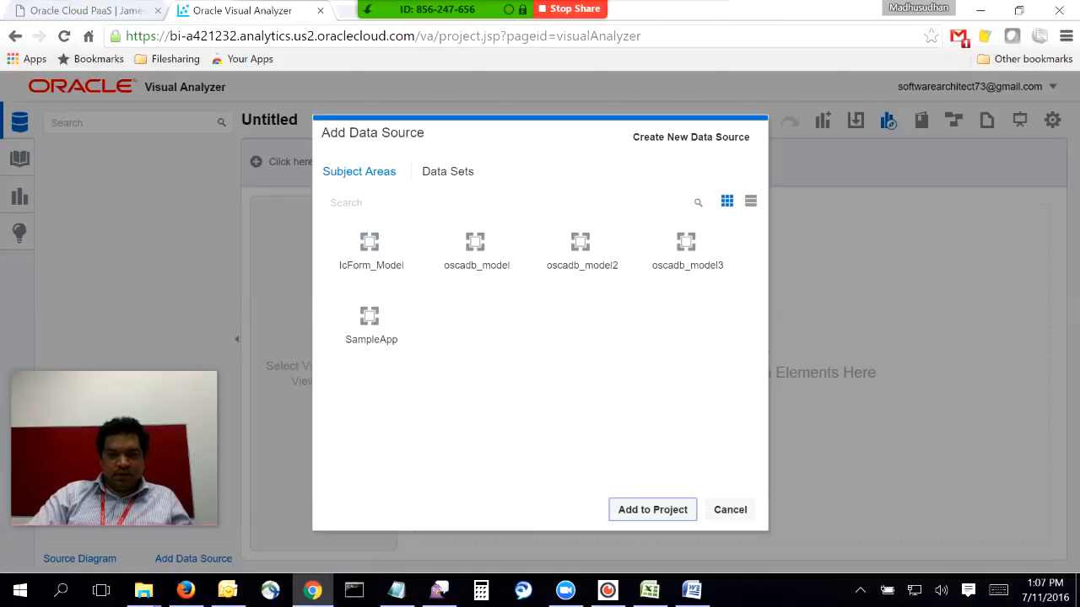
pyautogui.click(731, 510)
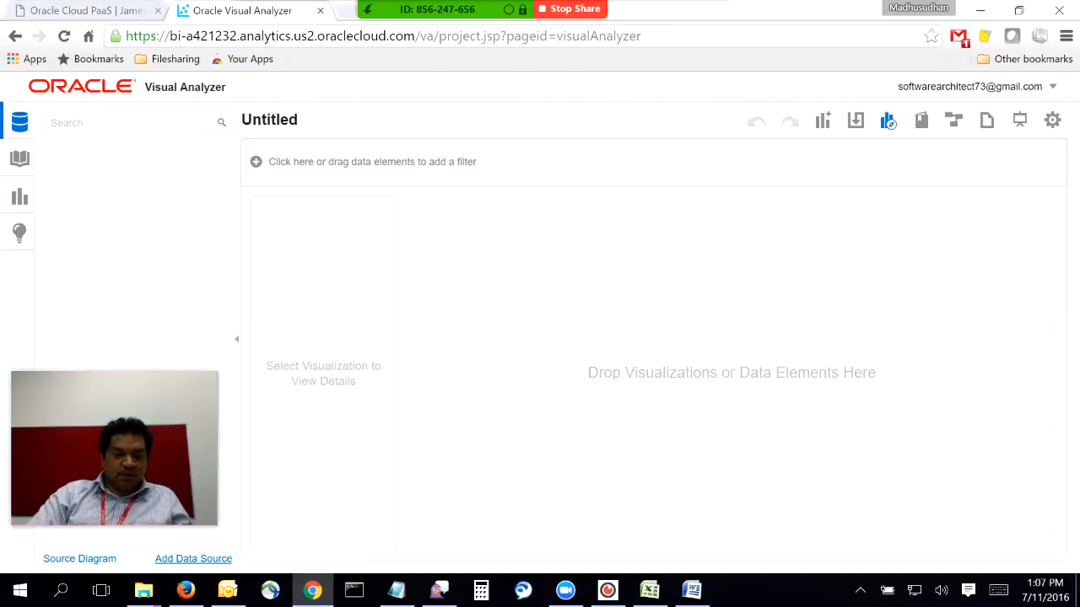
# Create a new data source from the file mycount7_new.xlsx and add it to the project.
pyautogui.click(194, 559)
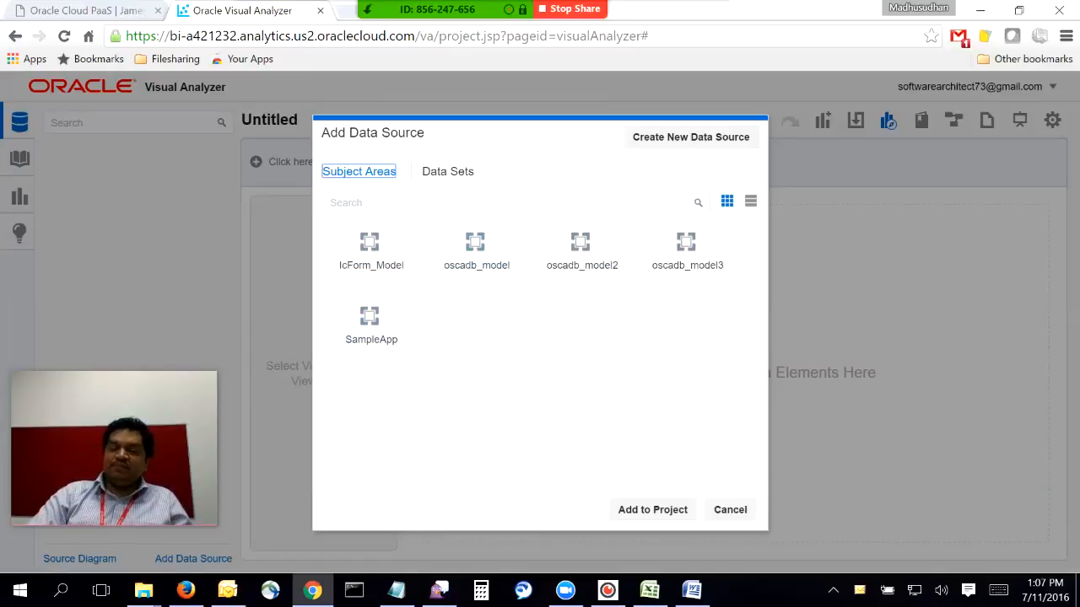
pyautogui.click(448, 172)
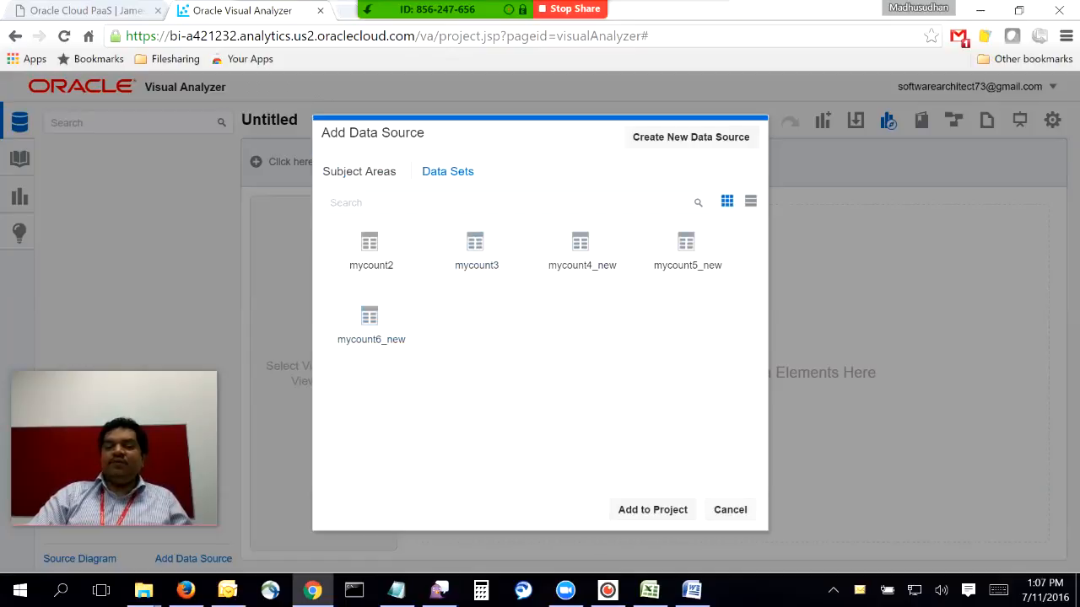
pyautogui.click(690, 136)
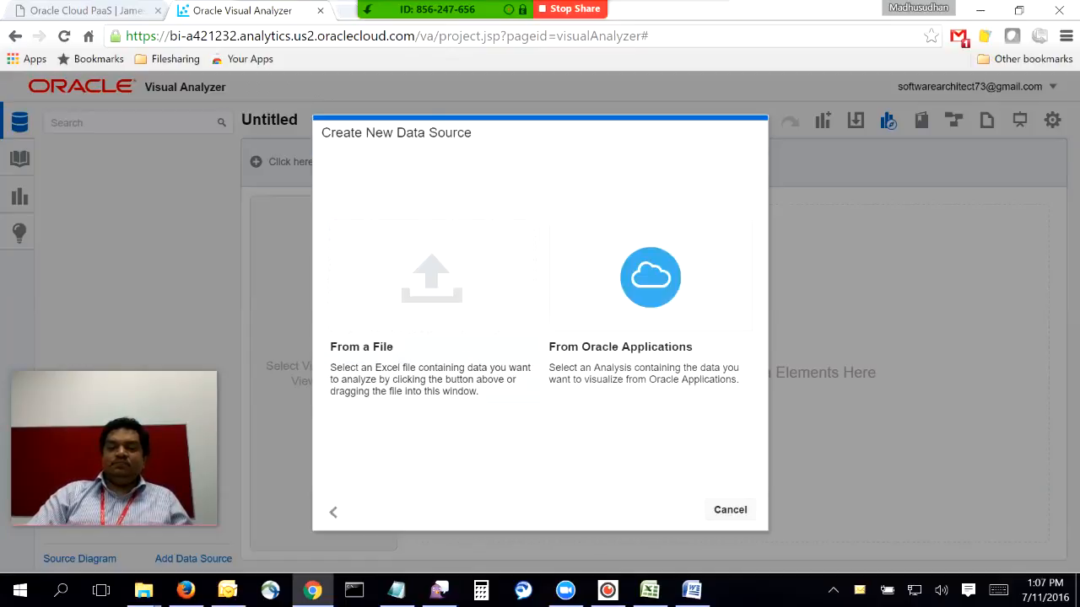
pyautogui.click(432, 278)
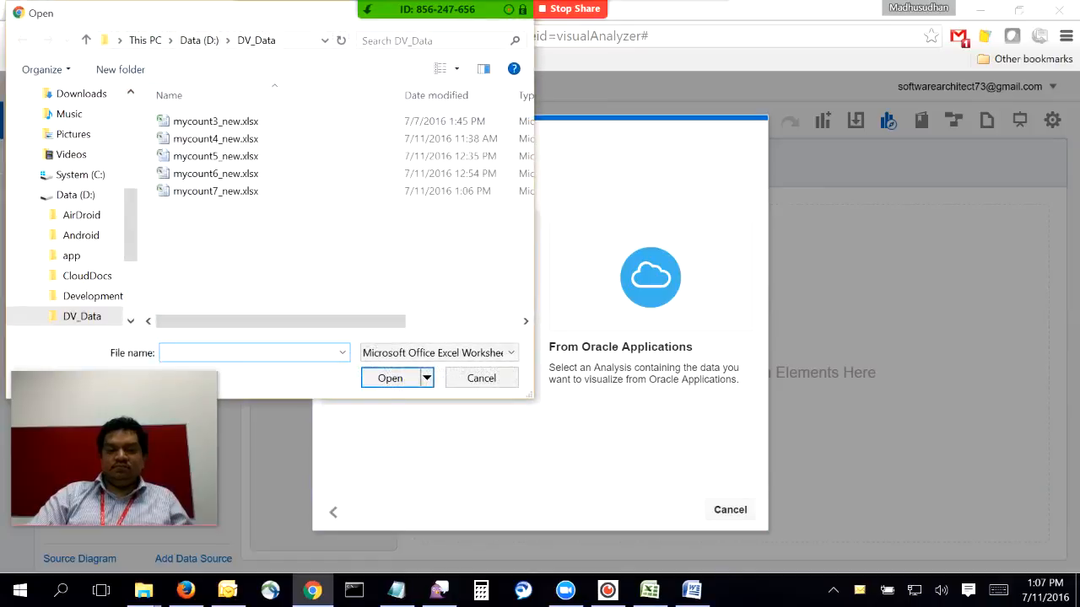
pyautogui.doubleClick(216, 191)
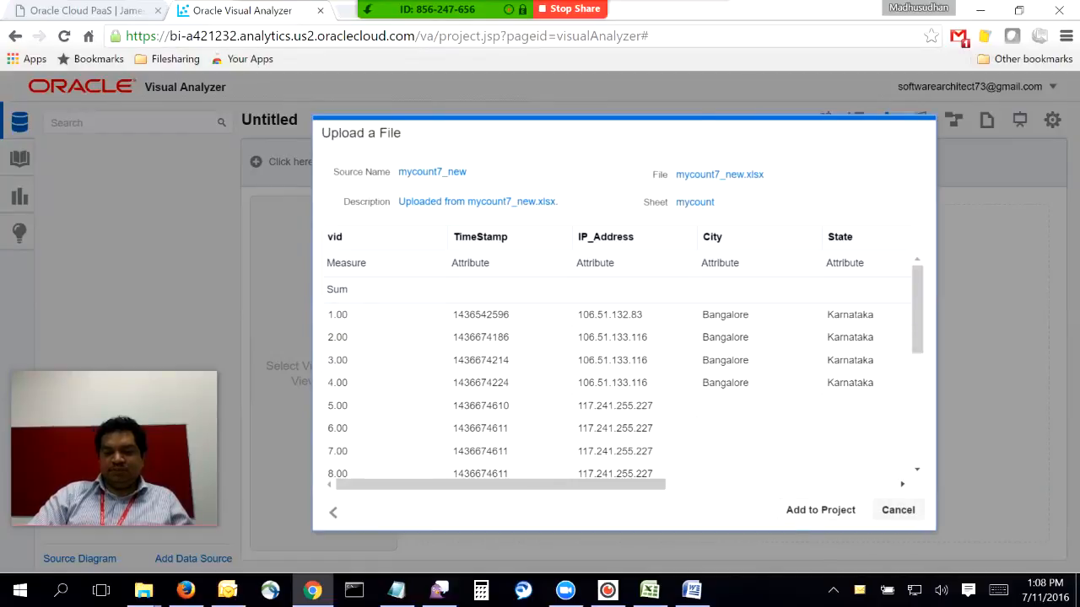
pyautogui.click(820, 510)
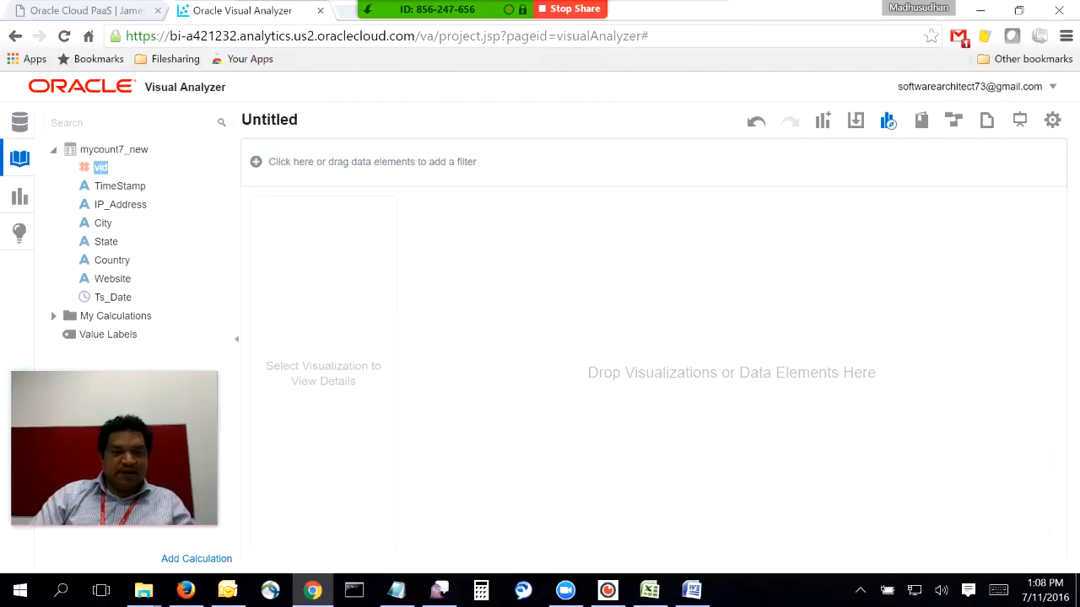
# Plot vid from mycount7_new as a Bar chart with Country as the X-axis category.
pyautogui.moveTo(101, 167); pyautogui.dragTo(604, 325)
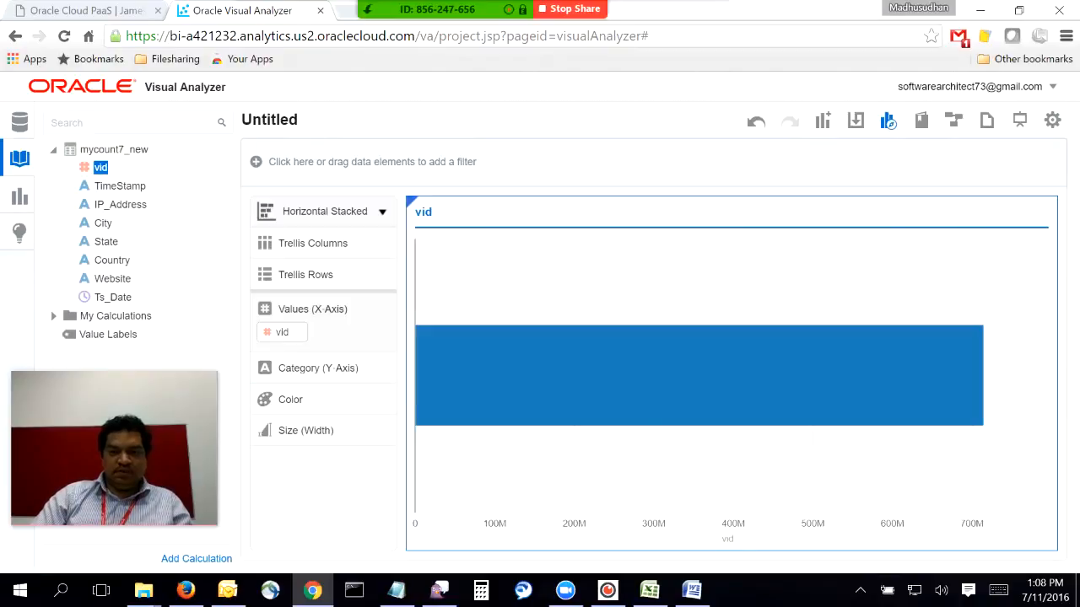
pyautogui.click(382, 211)
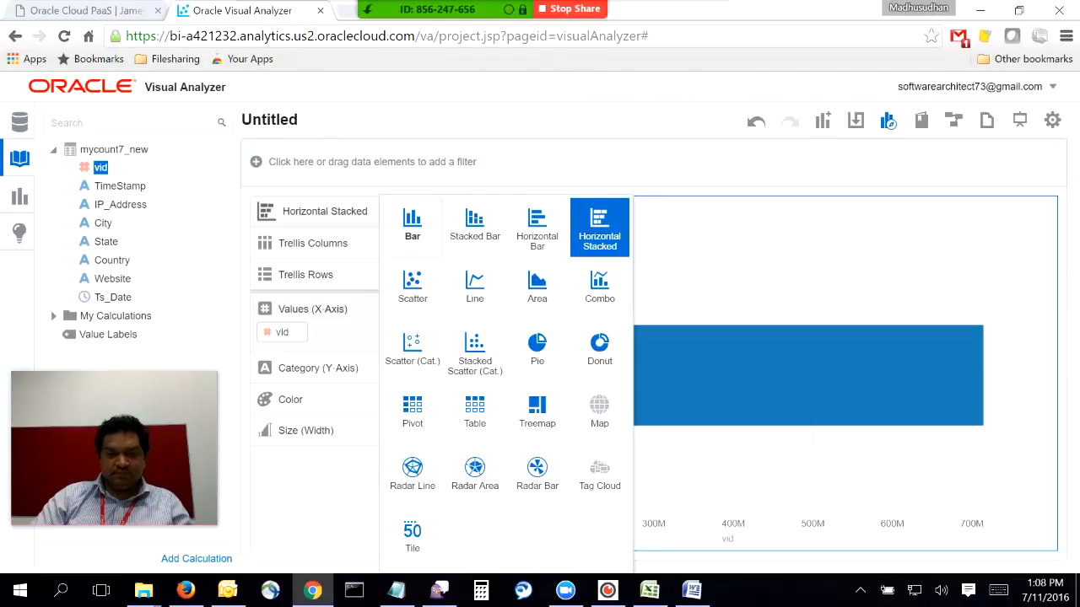
pyautogui.click(412, 226)
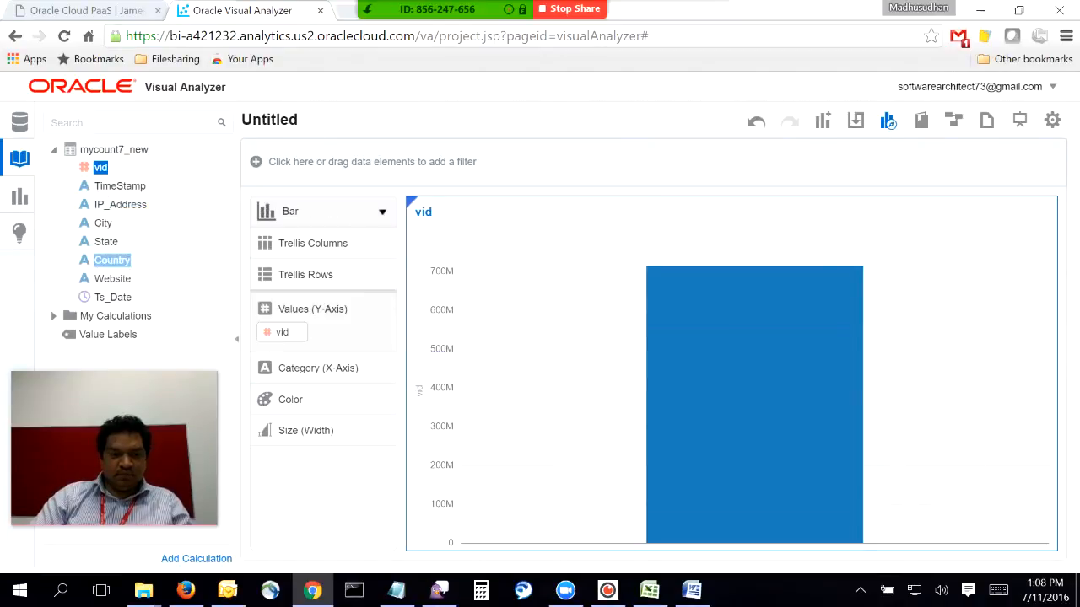
pyautogui.moveTo(112, 260); pyautogui.dragTo(506, 396)
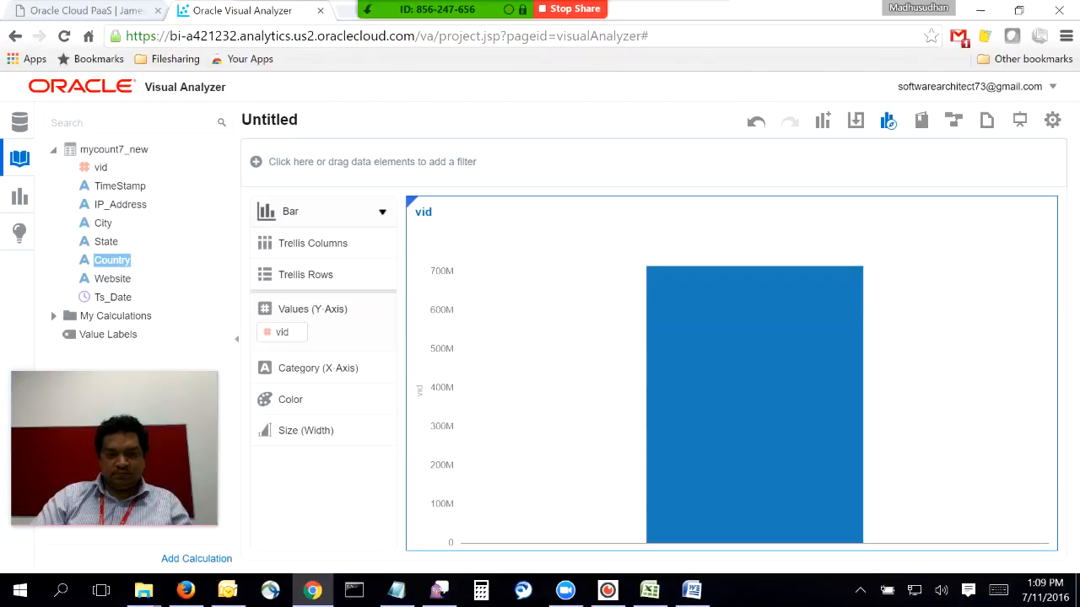
pyautogui.moveTo(114, 262); pyautogui.dragTo(590, 291)
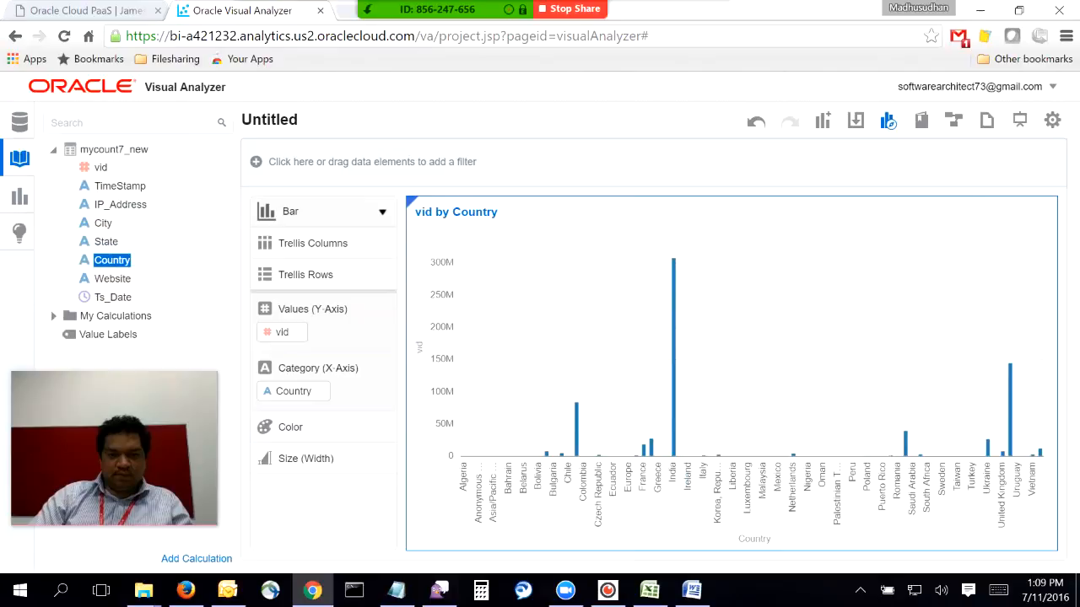
# Change the chart to Horizontal Bar and inspect the longest country bars, including India and China.
pyautogui.click(383, 211)
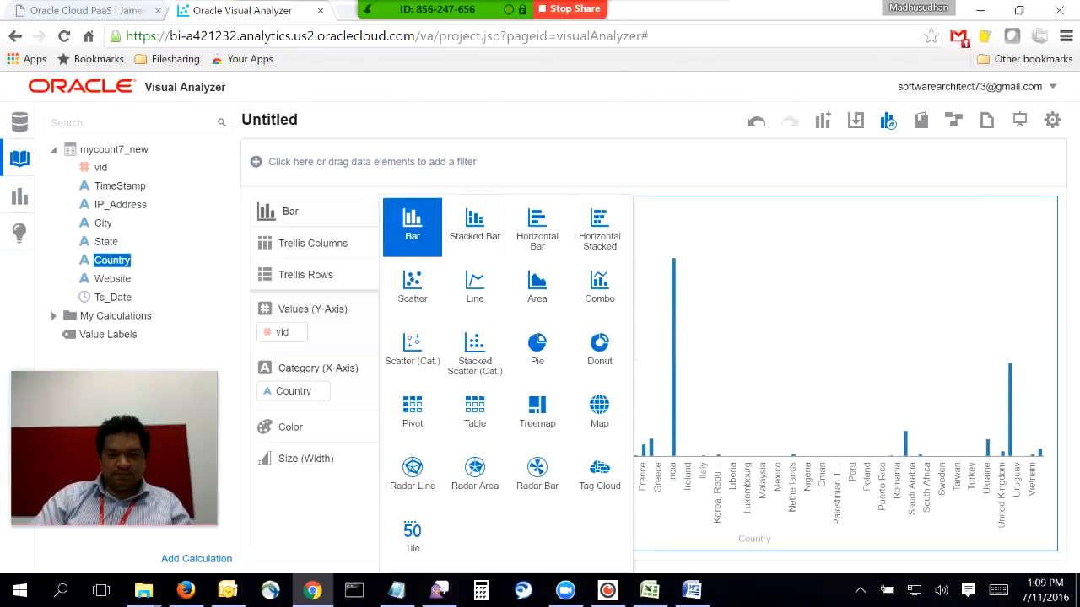
pyautogui.click(536, 227)
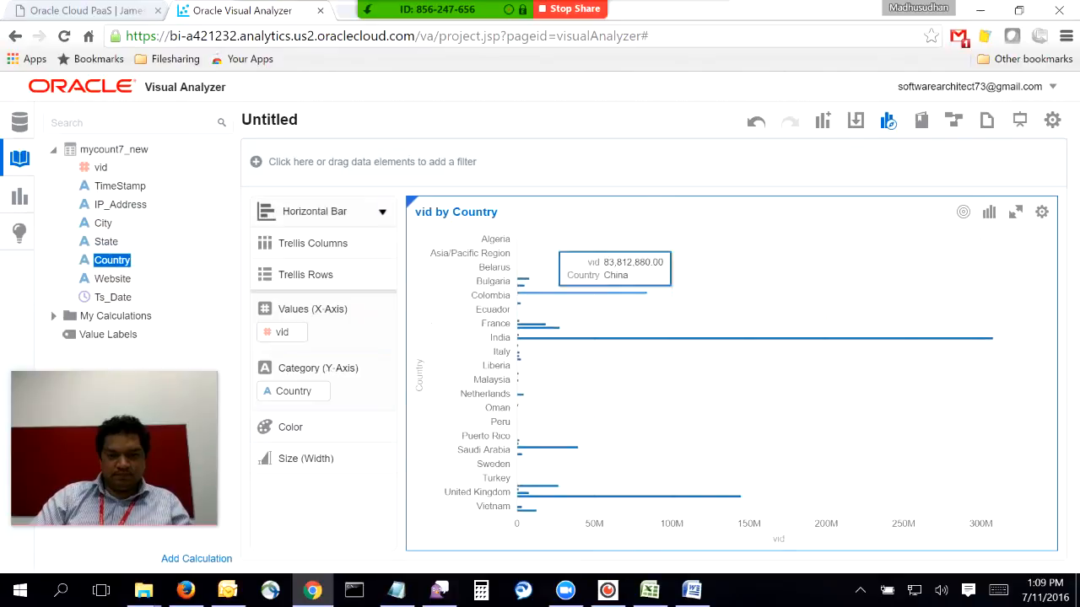
pyautogui.moveTo(754, 338)
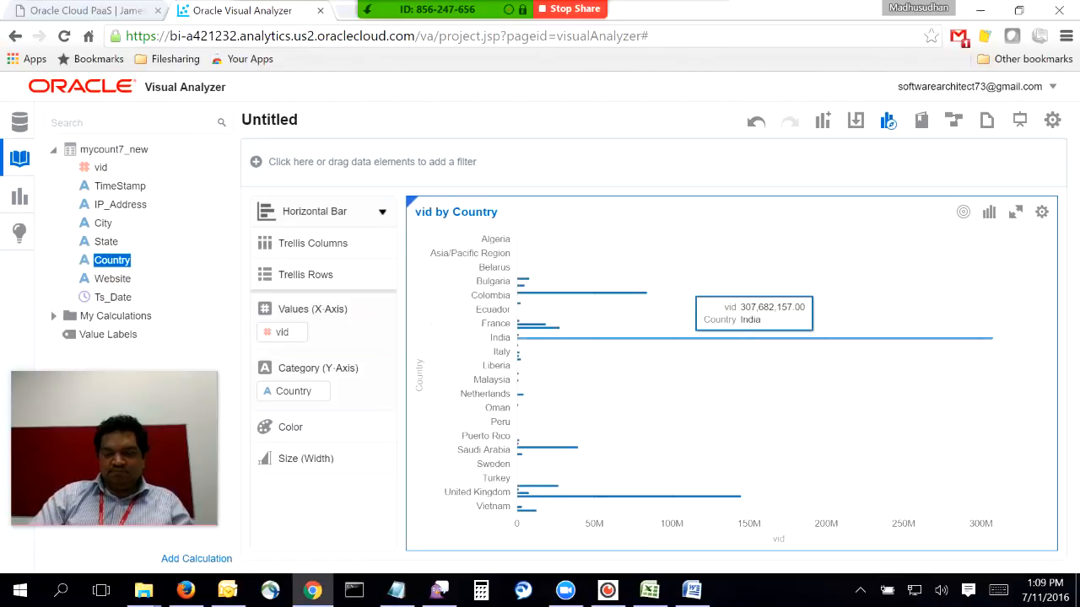
pyautogui.click(754, 338)
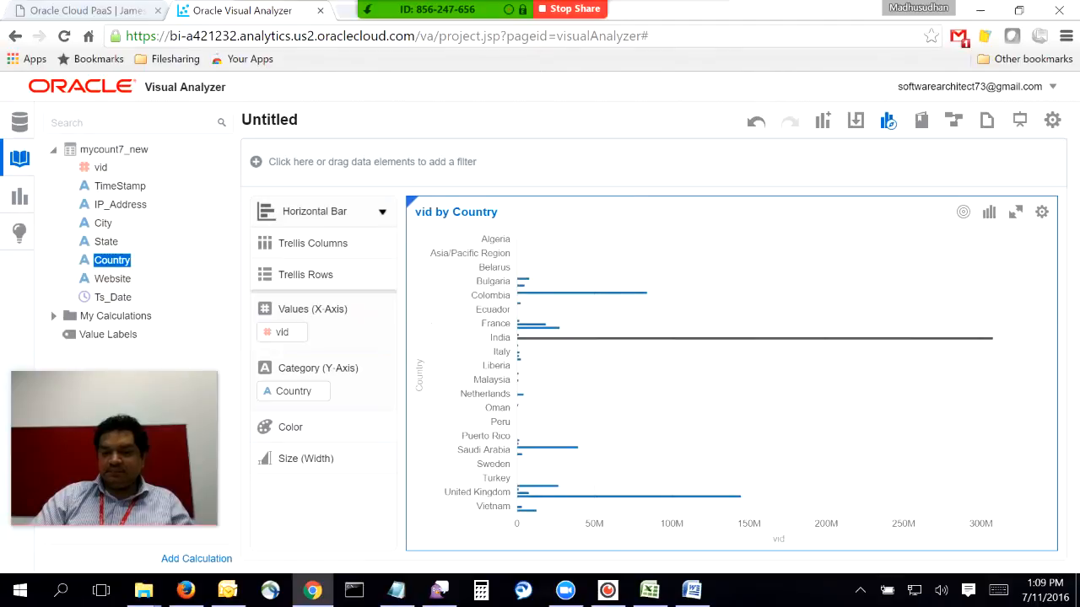
pyautogui.click(623, 293)
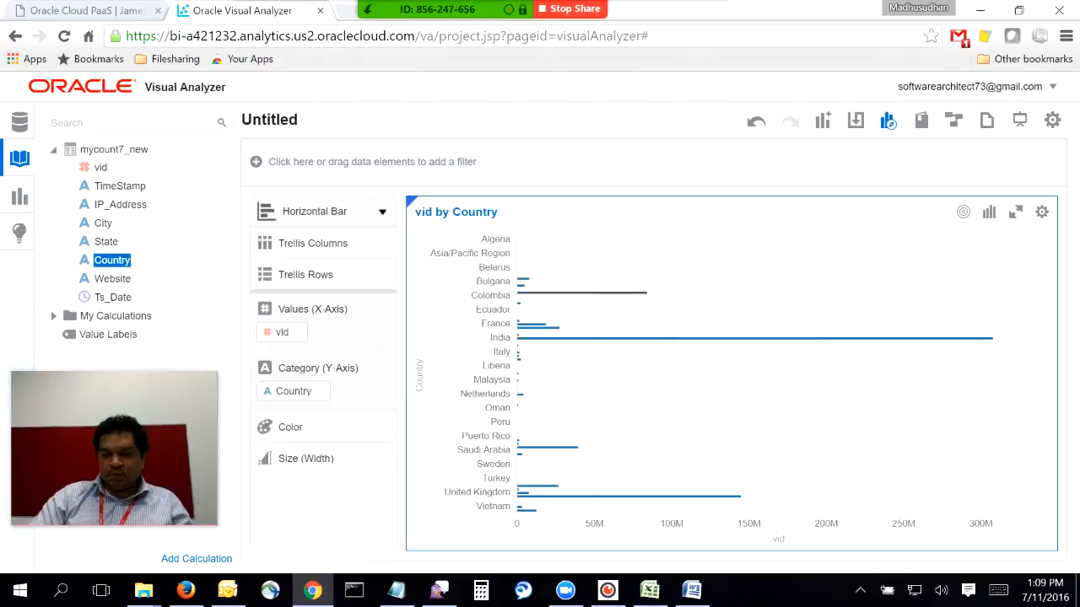
pyautogui.click(727, 497)
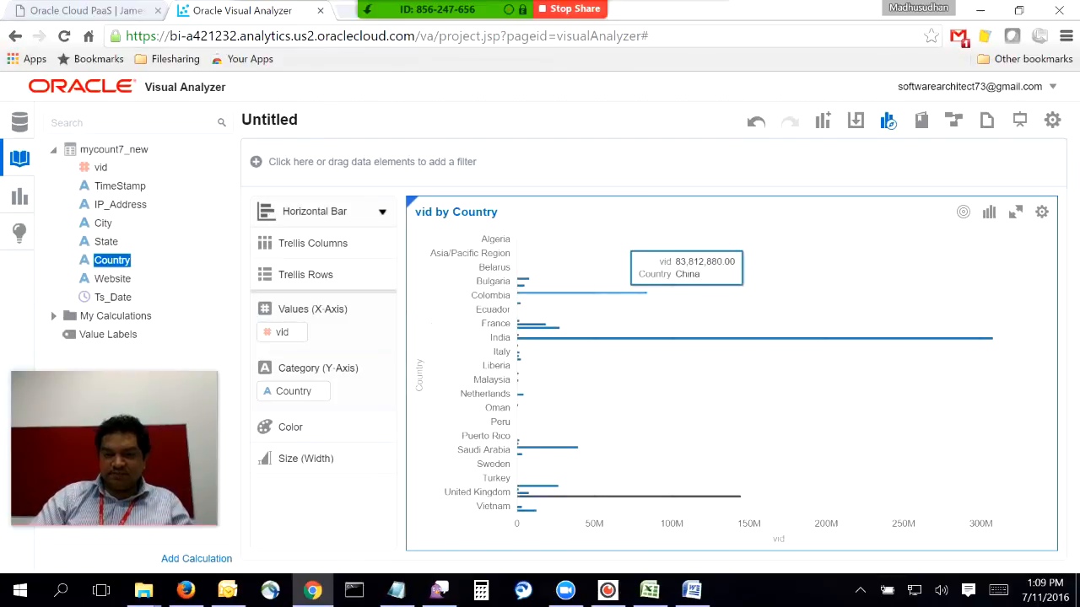
pyautogui.click(639, 292)
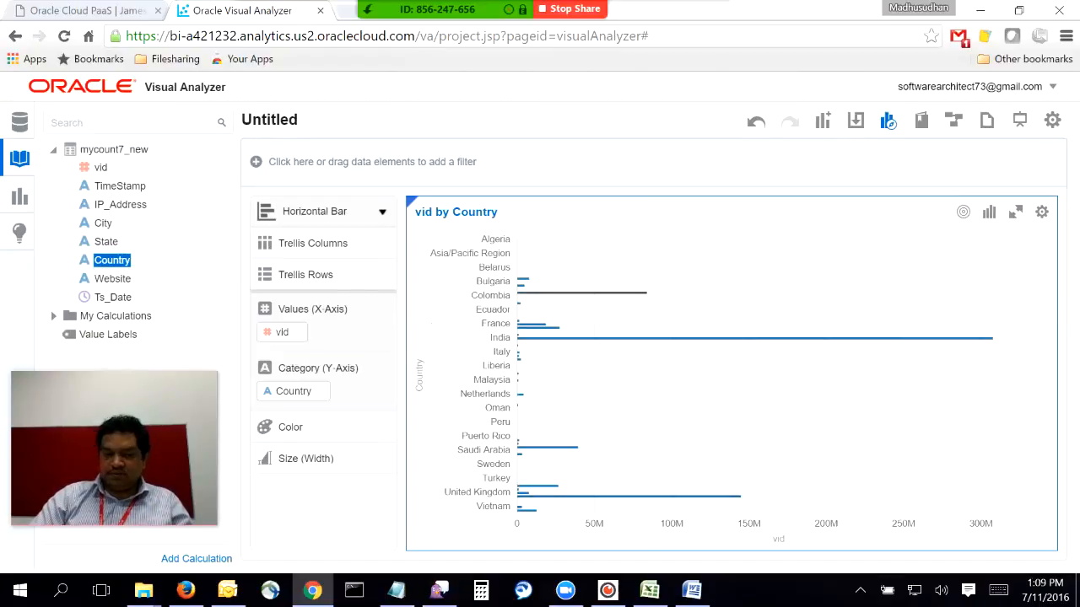
# Keep only the India bar in the chart.
pyautogui.moveTo(742, 338)
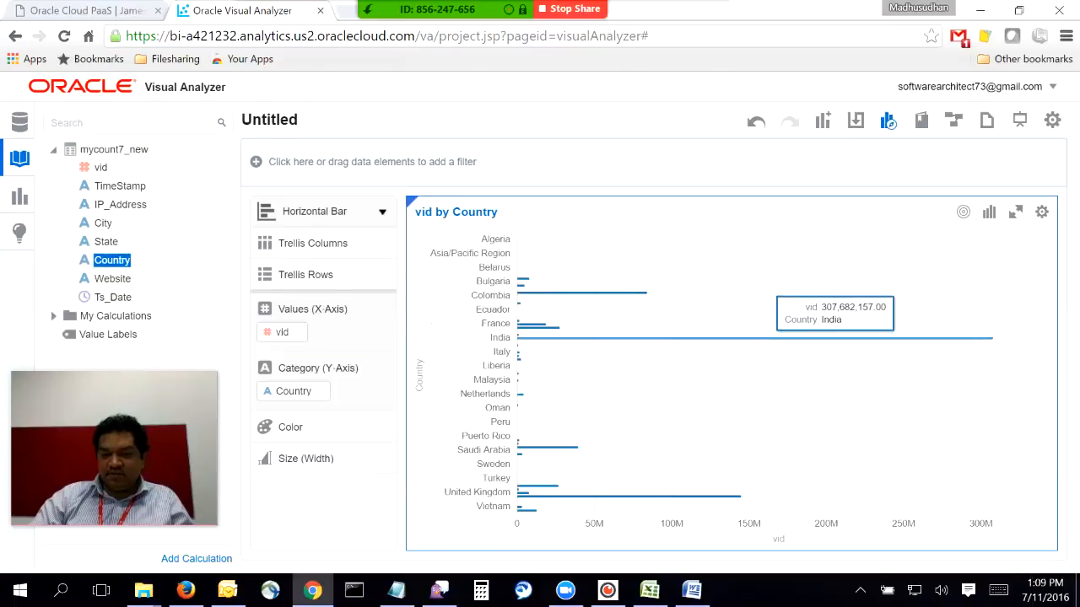
pyautogui.rightClick(769, 337)
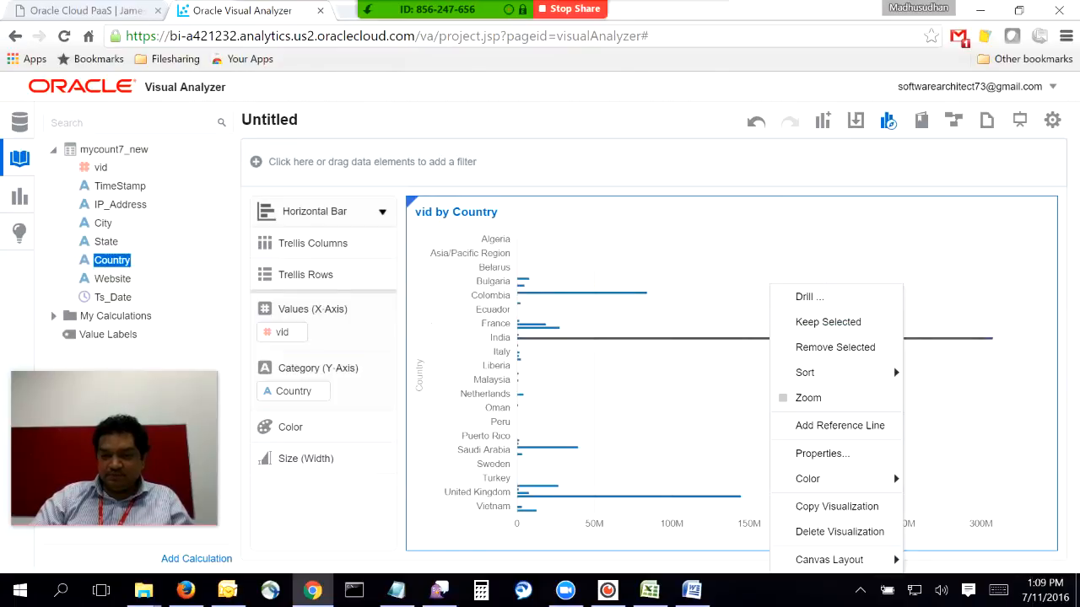
pyautogui.click(828, 321)
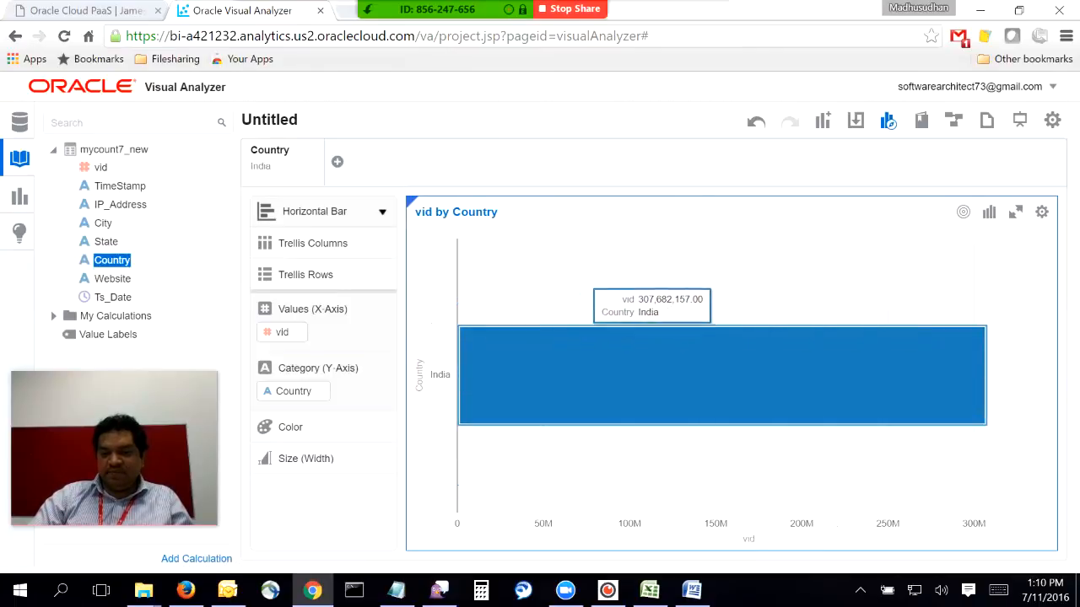
# Add State to the chart as the bar color and inspect the Karnataka, Tamil Nadu and Maharashtra bars.
pyautogui.moveTo(277, 157)
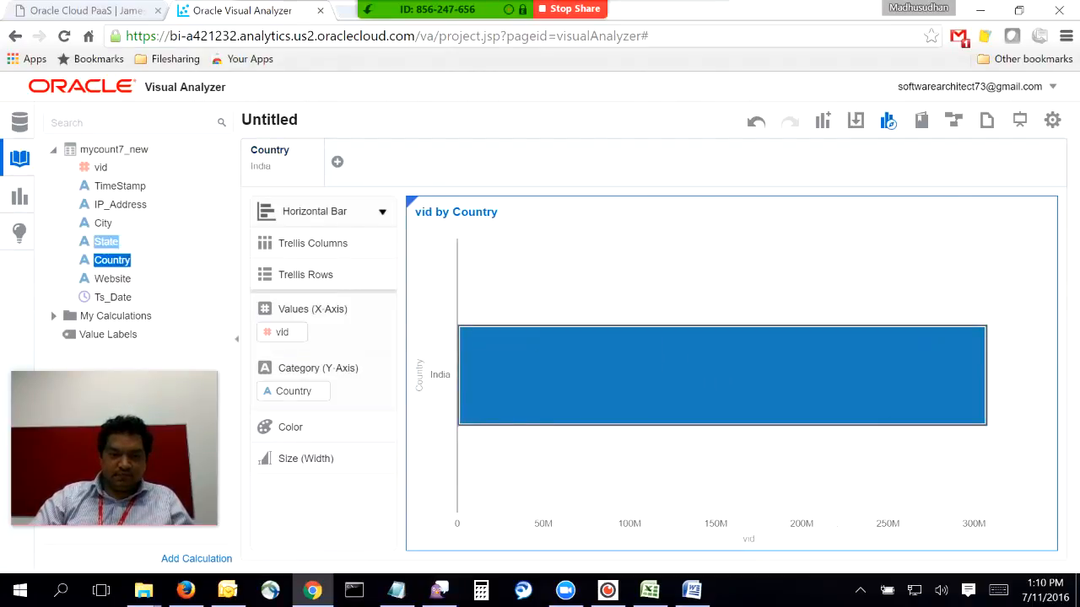
pyautogui.moveTo(107, 245); pyautogui.dragTo(697, 345)
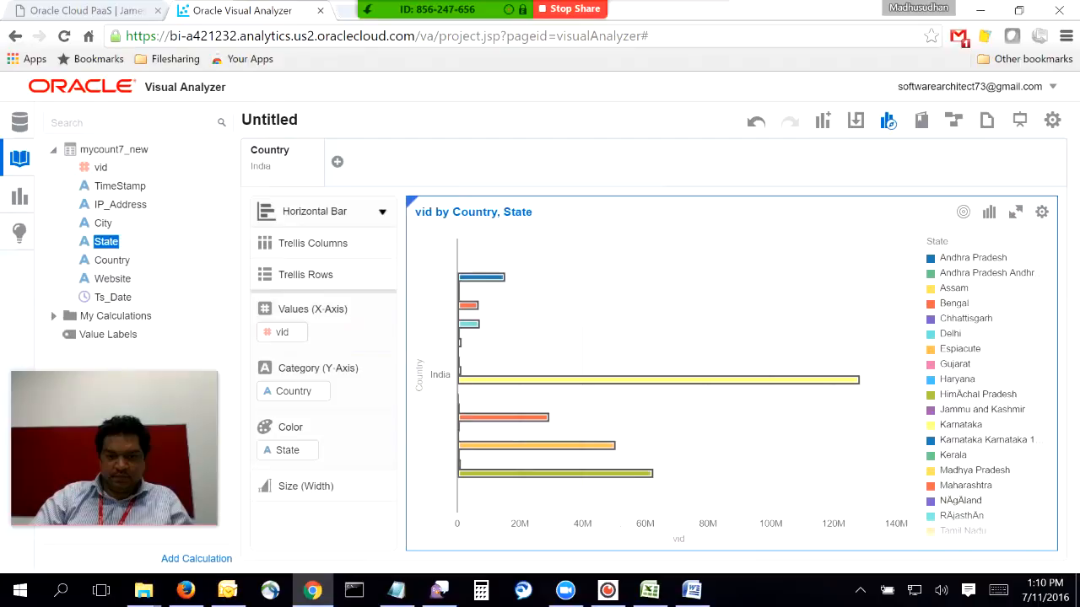
pyautogui.moveTo(648, 381)
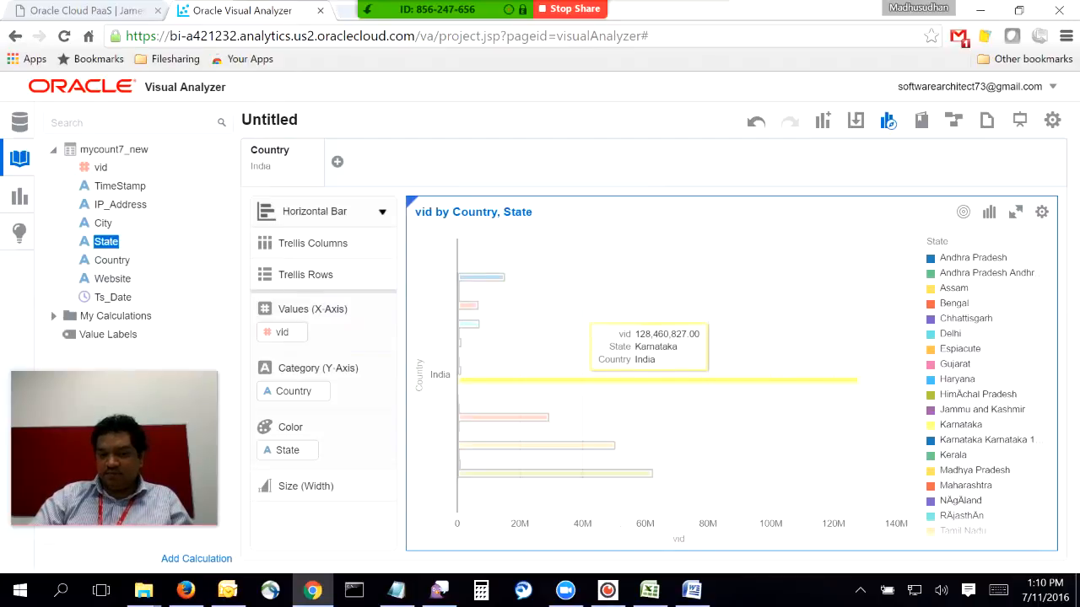
pyautogui.moveTo(582, 445)
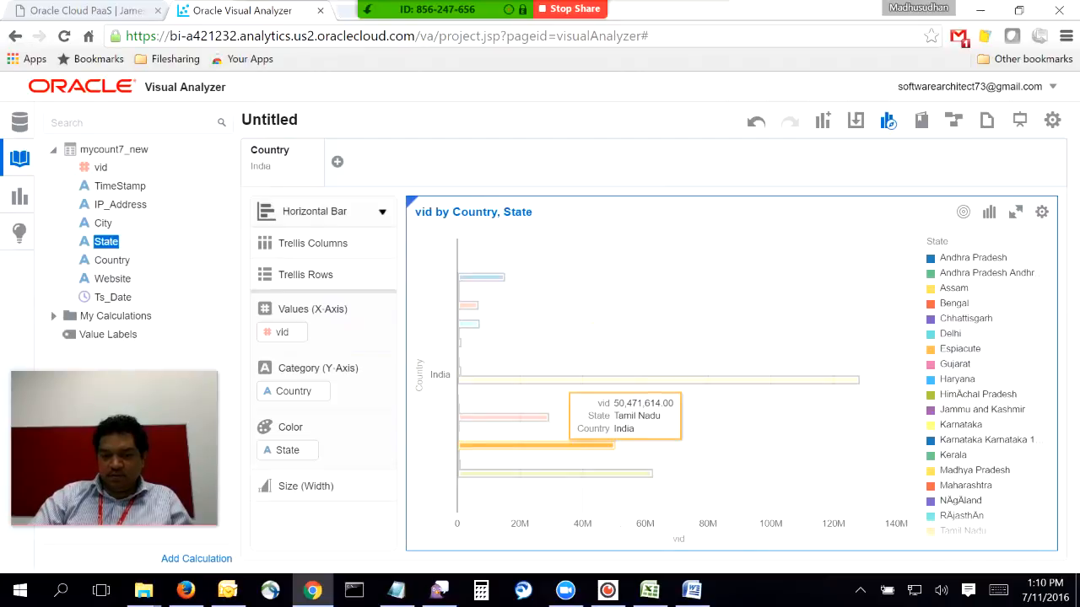
pyautogui.moveTo(540, 416)
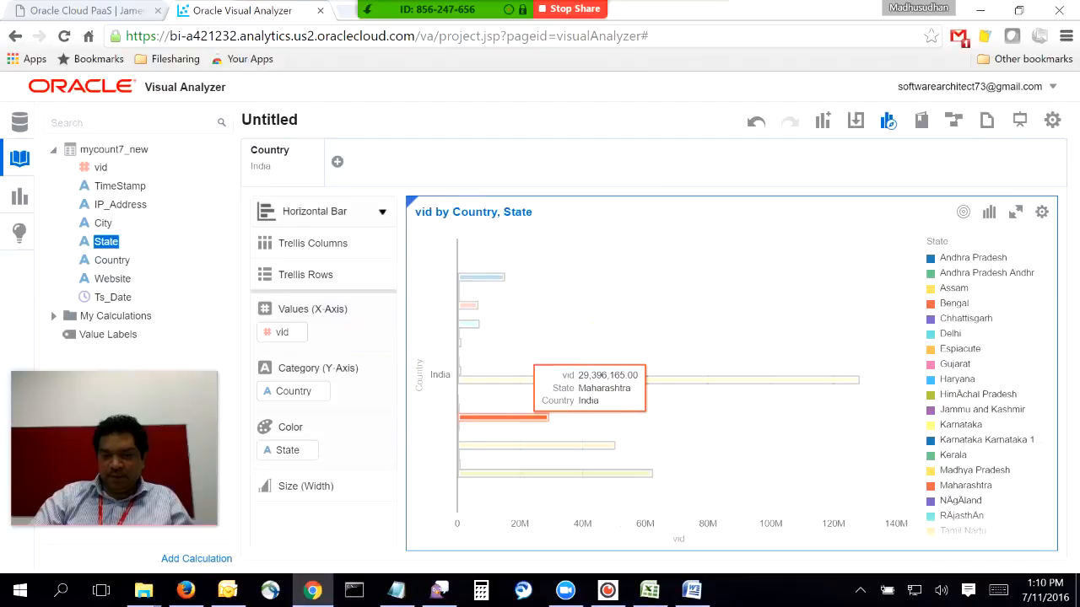
pyautogui.moveTo(582, 473)
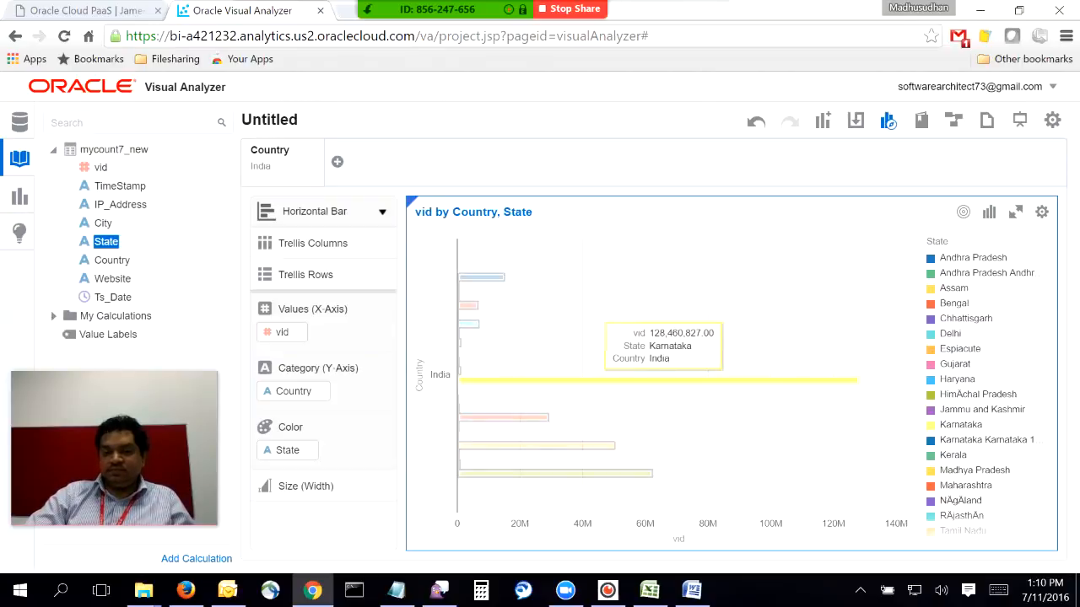
# Try to drill into the Karnataka bar.
pyautogui.rightClick(599, 380)
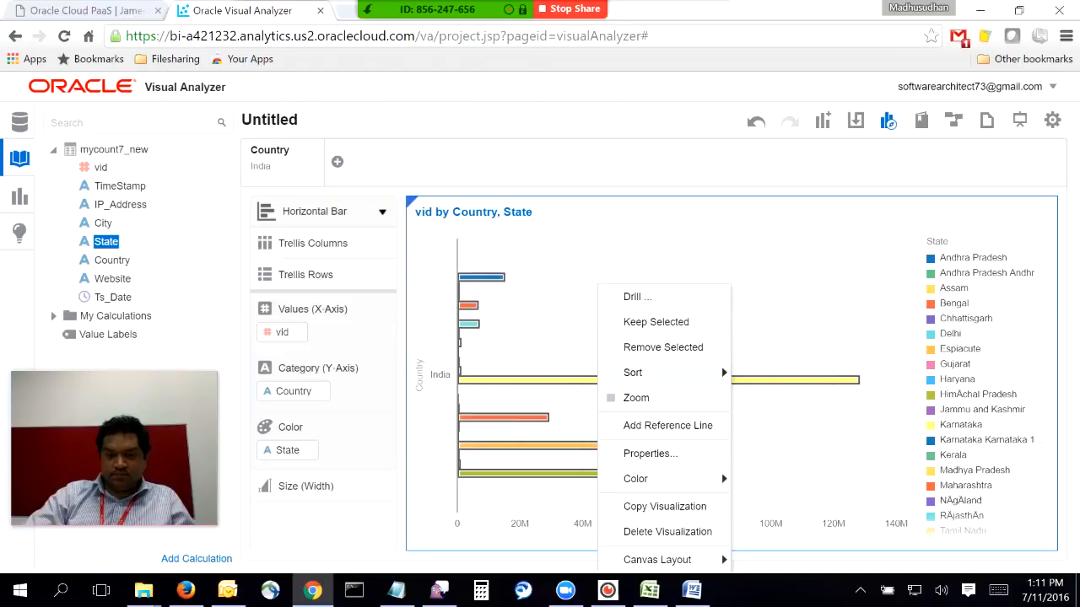
pyautogui.click(638, 297)
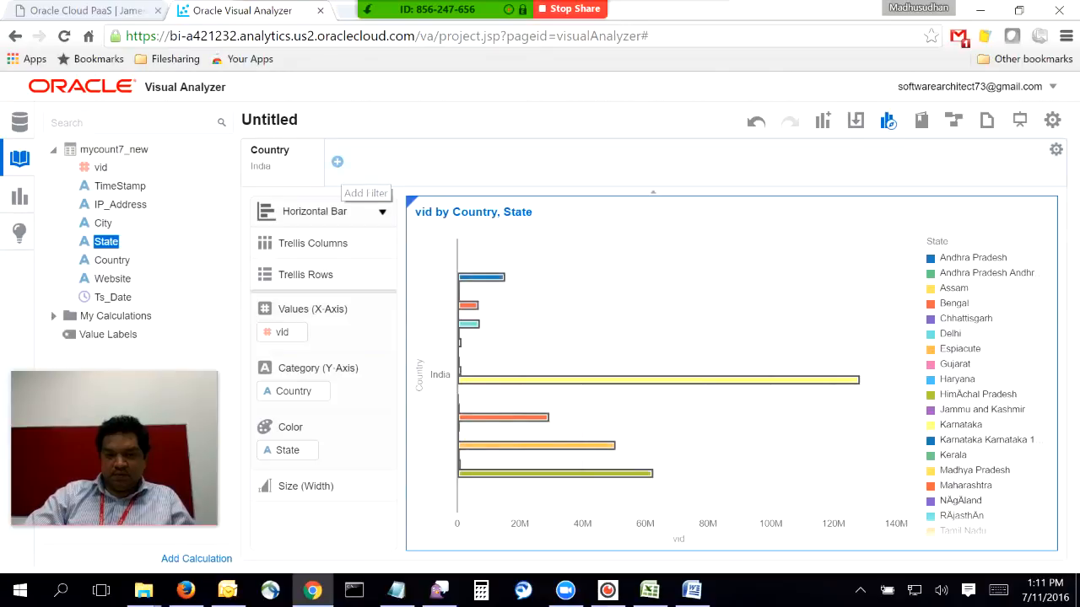
# Add a filter on State limited to Maharashtra.
pyautogui.click(337, 161)
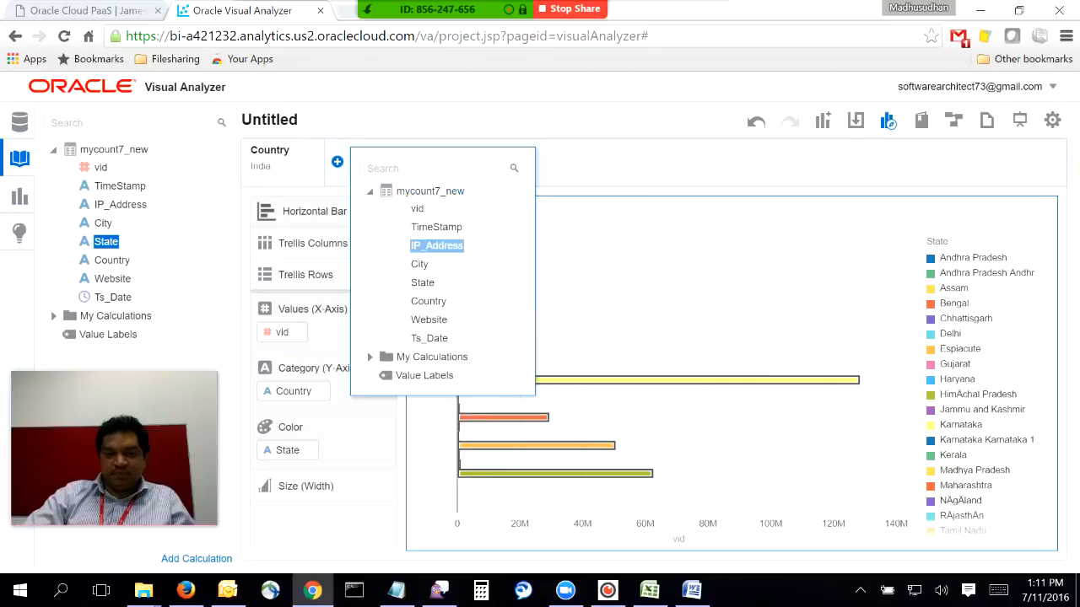
pyautogui.click(422, 283)
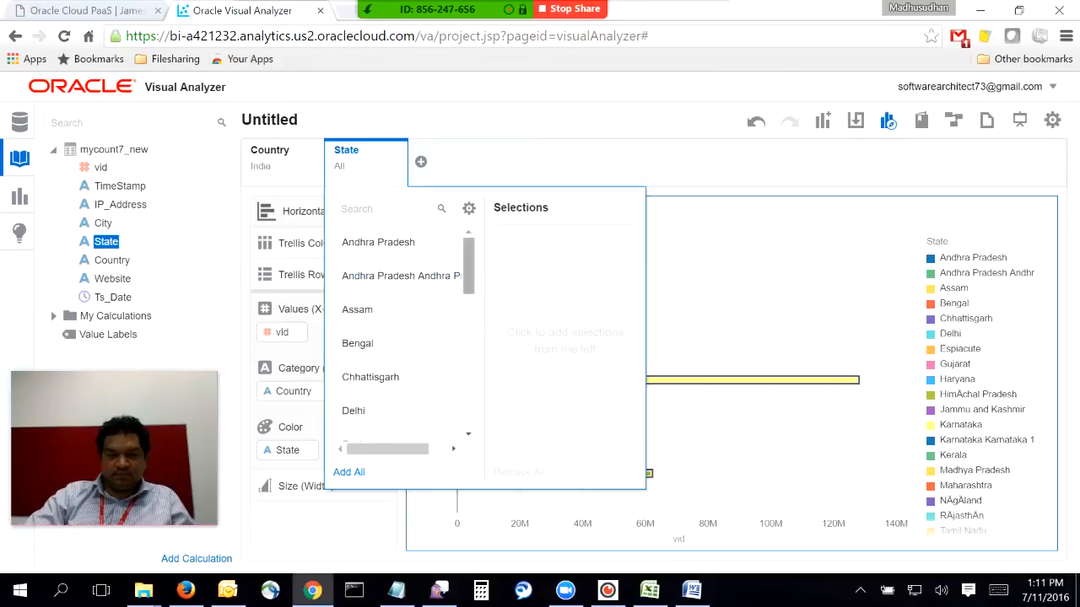
pyautogui.scroll(-3, 468, 270)
pyautogui.scroll(-5, 405, 329)
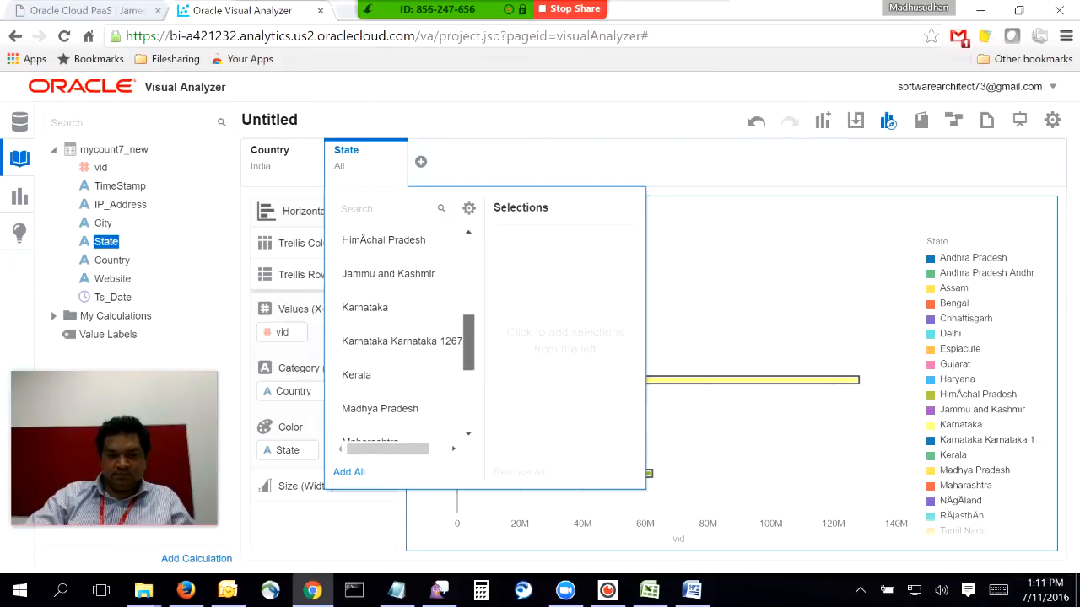
pyautogui.scroll(-3, 405, 338)
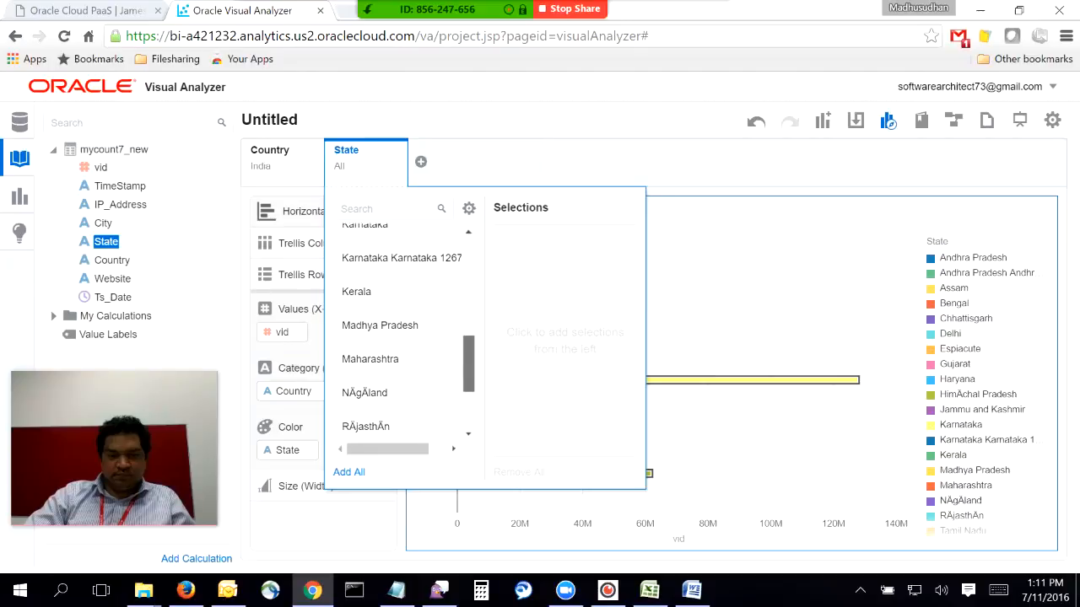
pyautogui.scroll(3, 371, 296)
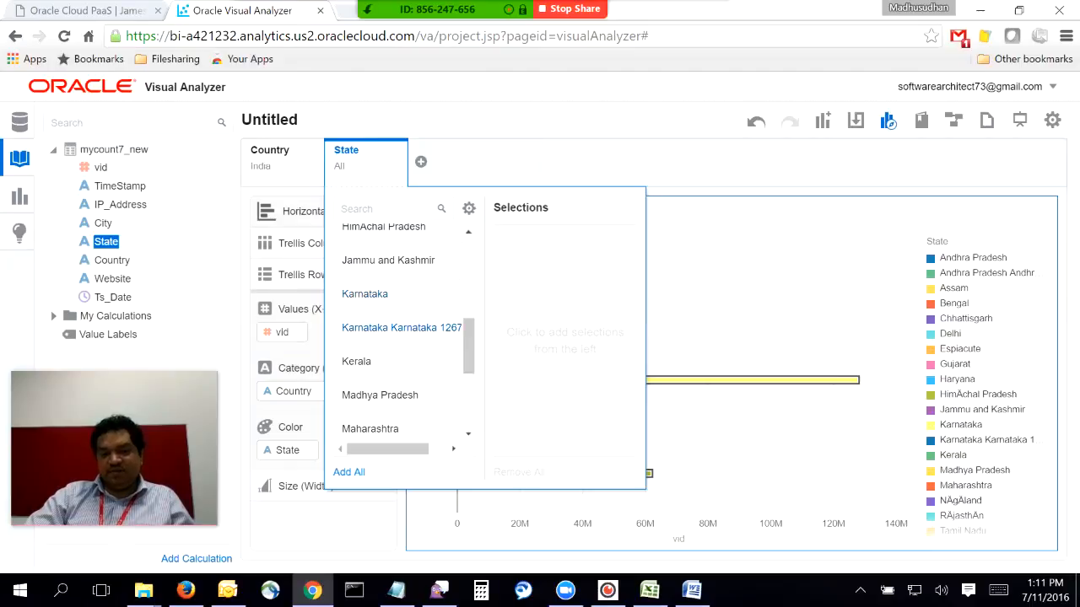
pyautogui.scroll(-3, 371, 327)
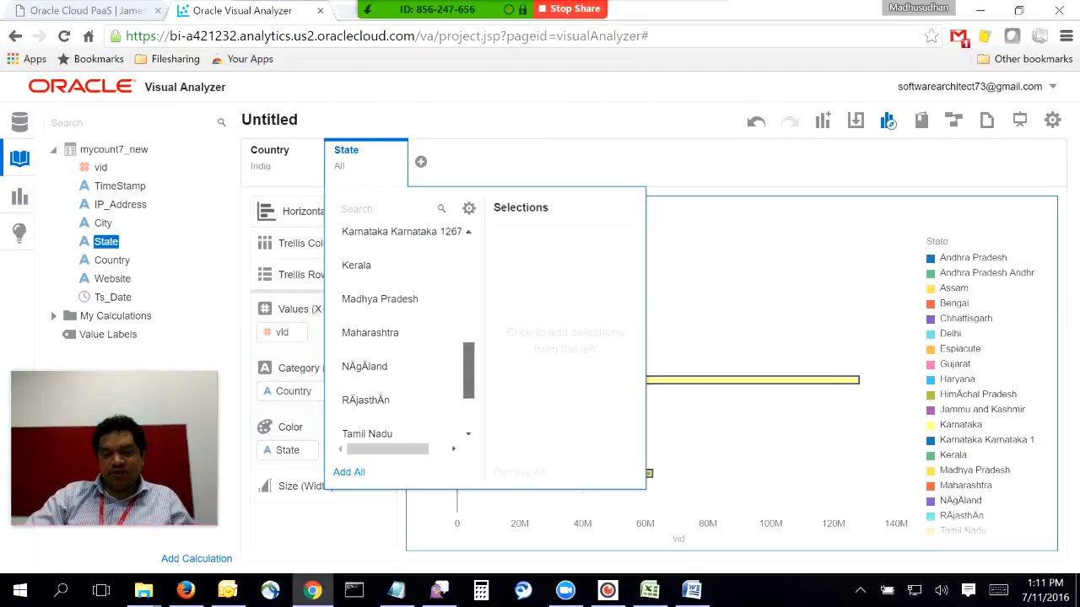
pyautogui.click(369, 326)
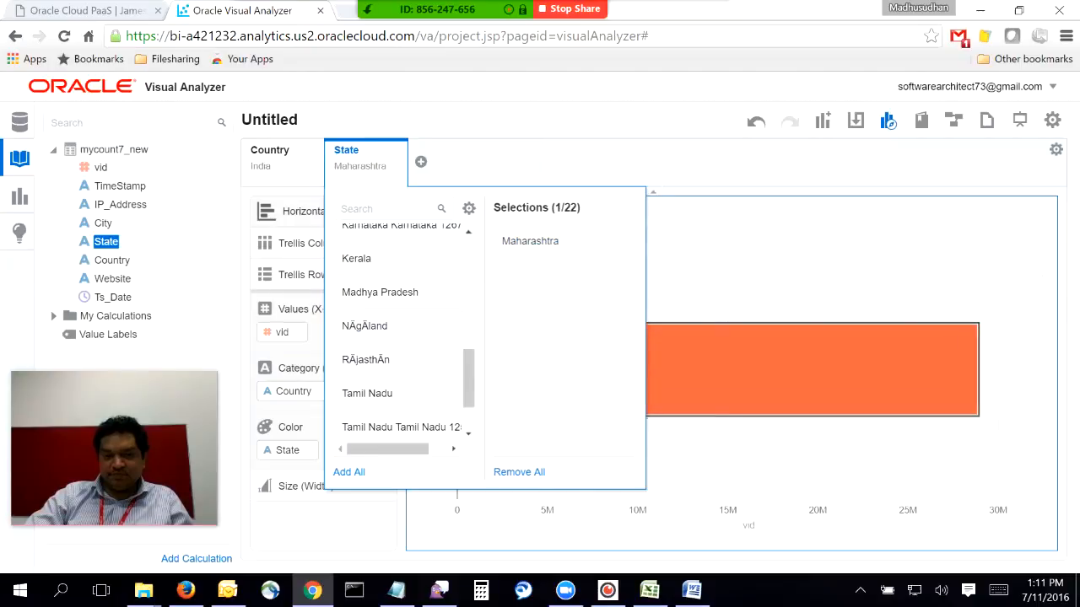
pyautogui.click(726, 163)
pyautogui.moveTo(643, 336)
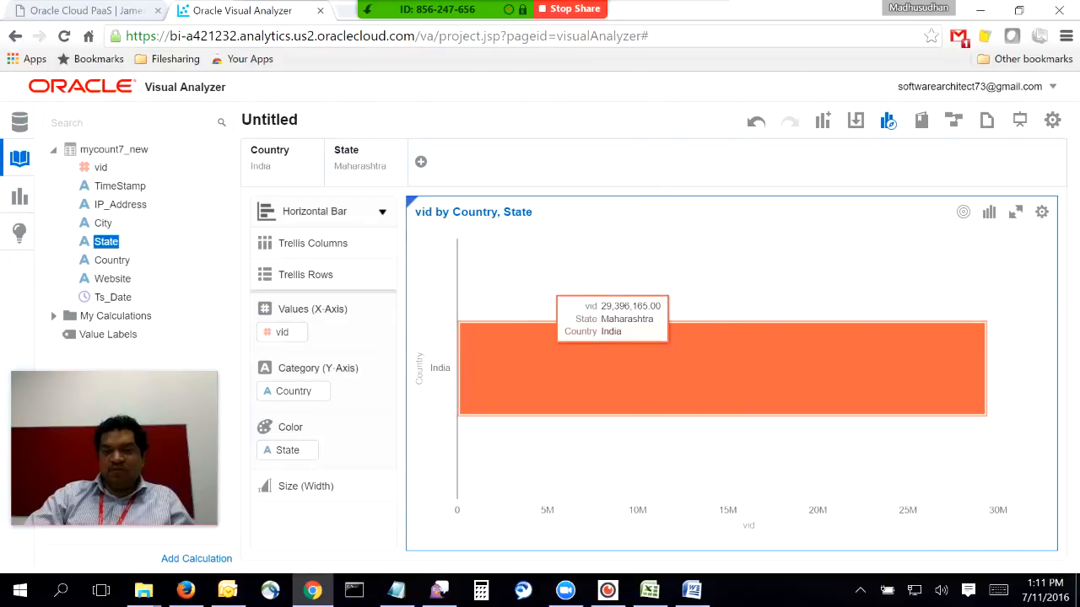
# Add City to the category axis above Country and inspect the Mumbai and Pune bars.
pyautogui.keyDown('ctrl'); pyautogui.click(112, 260); pyautogui.keyUp('ctrl')
pyautogui.moveTo(103, 222); pyautogui.dragTo(329, 371)
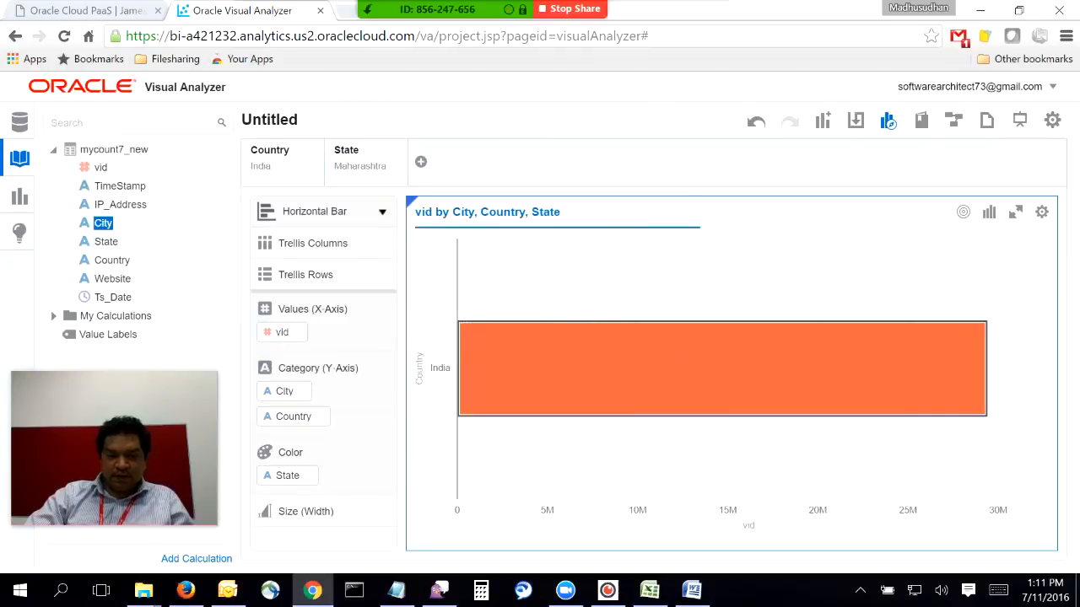
pyautogui.moveTo(658, 393)
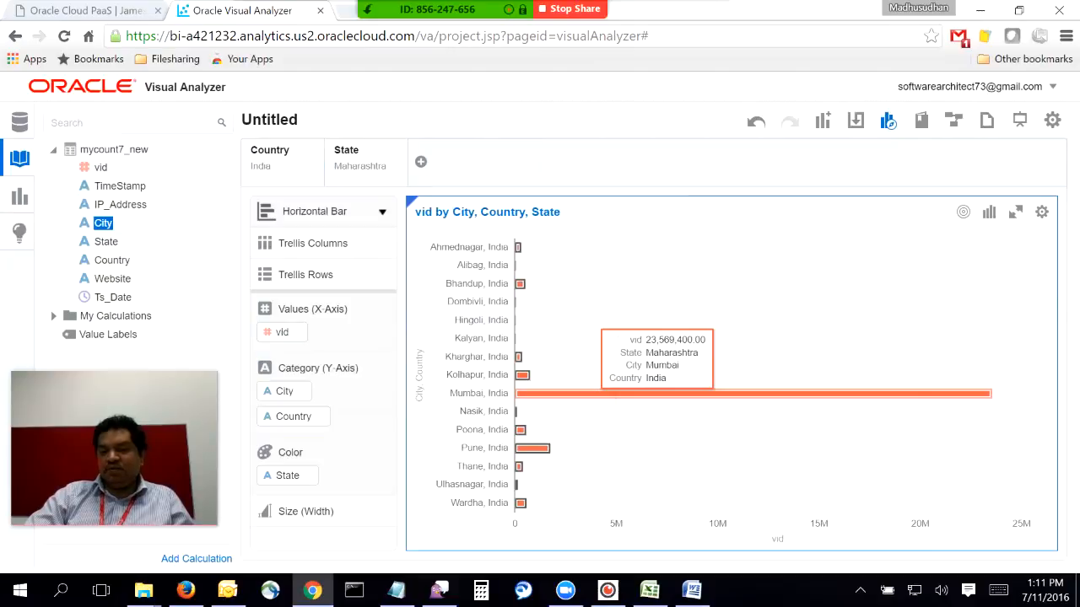
pyautogui.moveTo(539, 448)
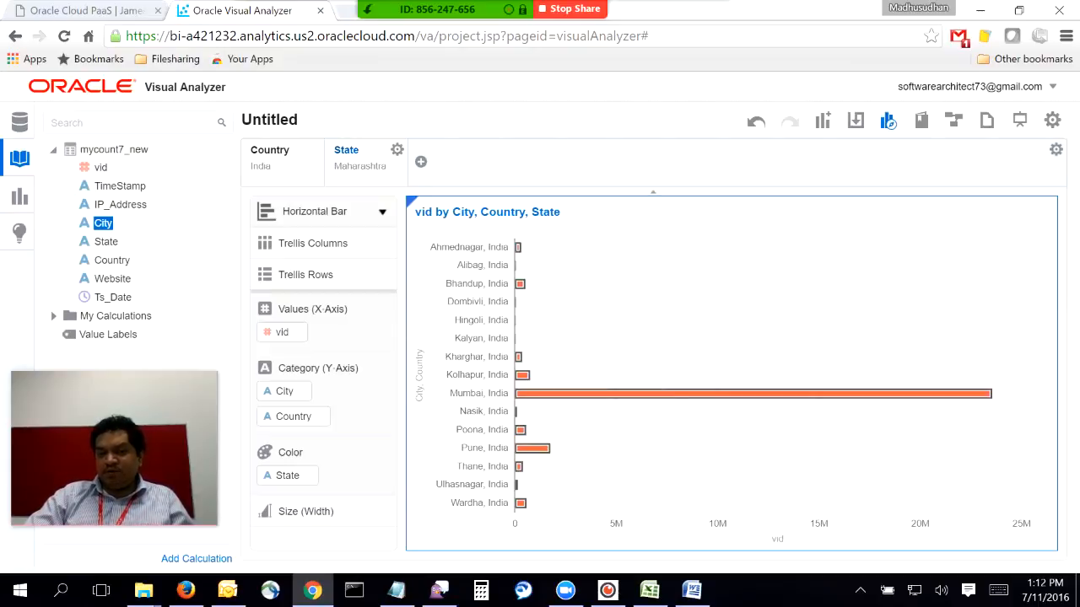
# Clear the State filter's selection and limit it to Karnataka and Karnataka Karnataka 1267701 instead.
pyautogui.click(396, 149)
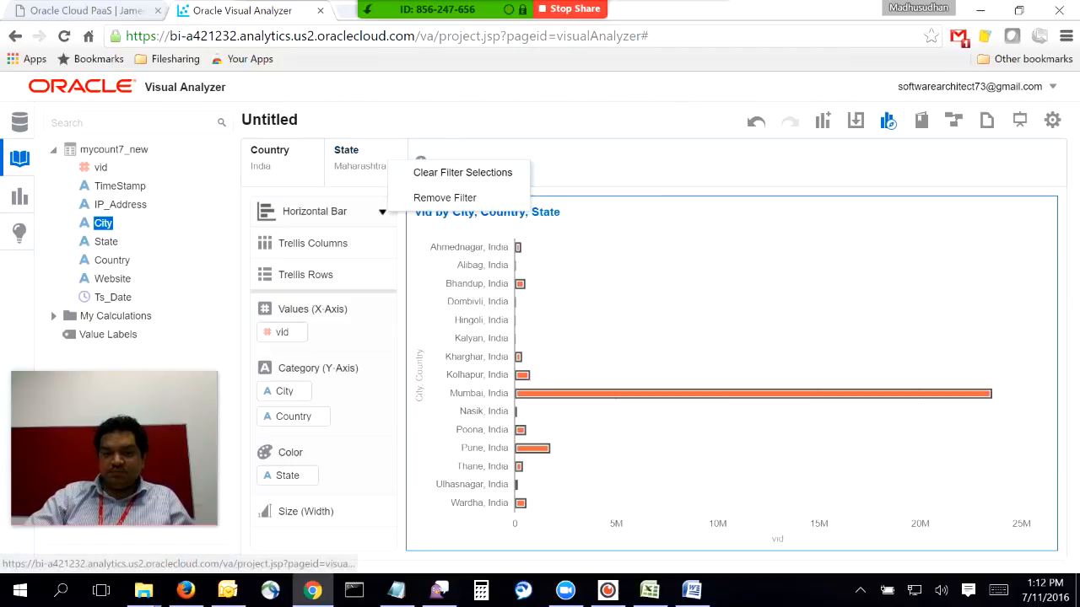
pyautogui.click(462, 172)
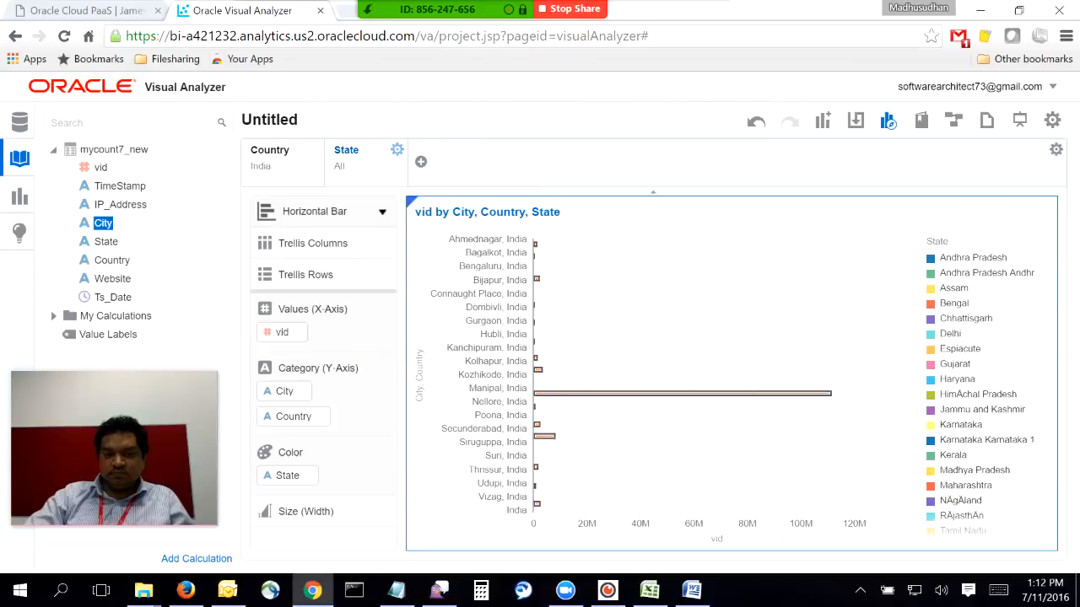
pyautogui.click(397, 149)
pyautogui.click(347, 151)
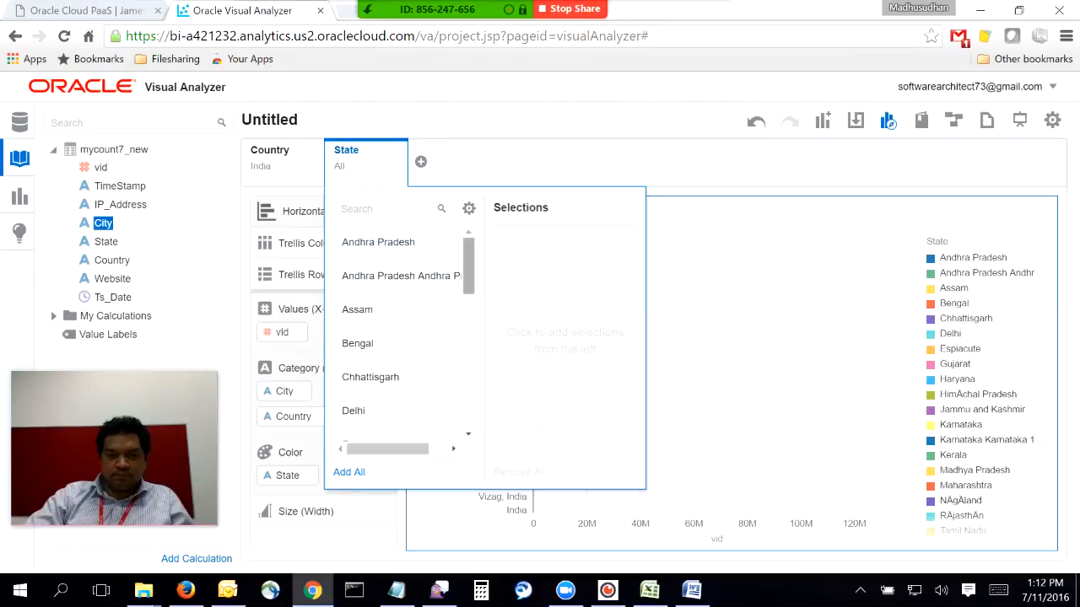
pyautogui.scroll(-5, 405, 337)
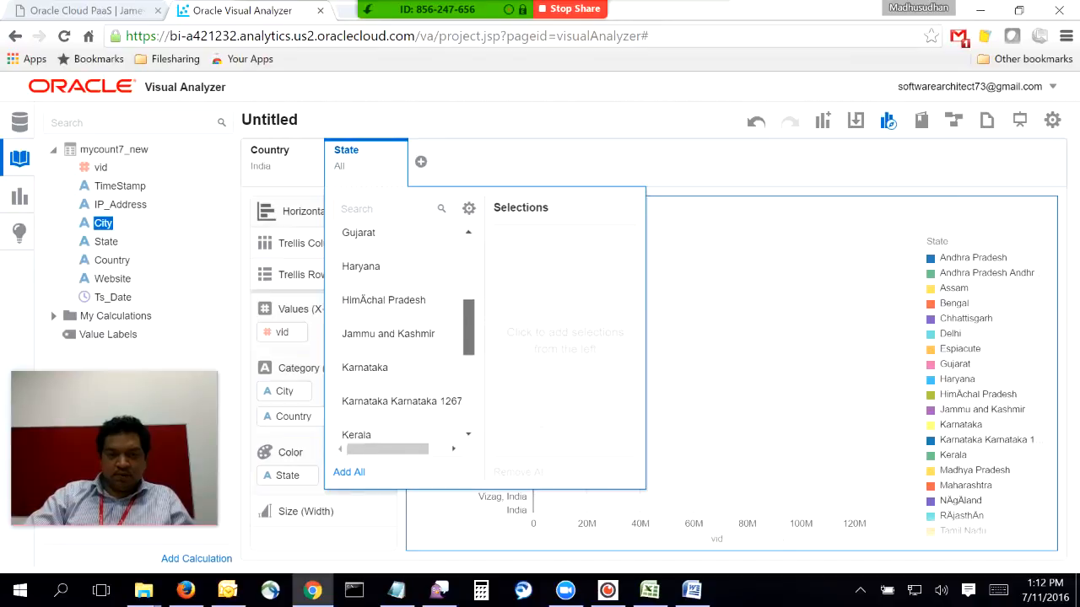
pyautogui.scroll(-2, 371, 311)
pyautogui.click(365, 311)
pyautogui.click(371, 310)
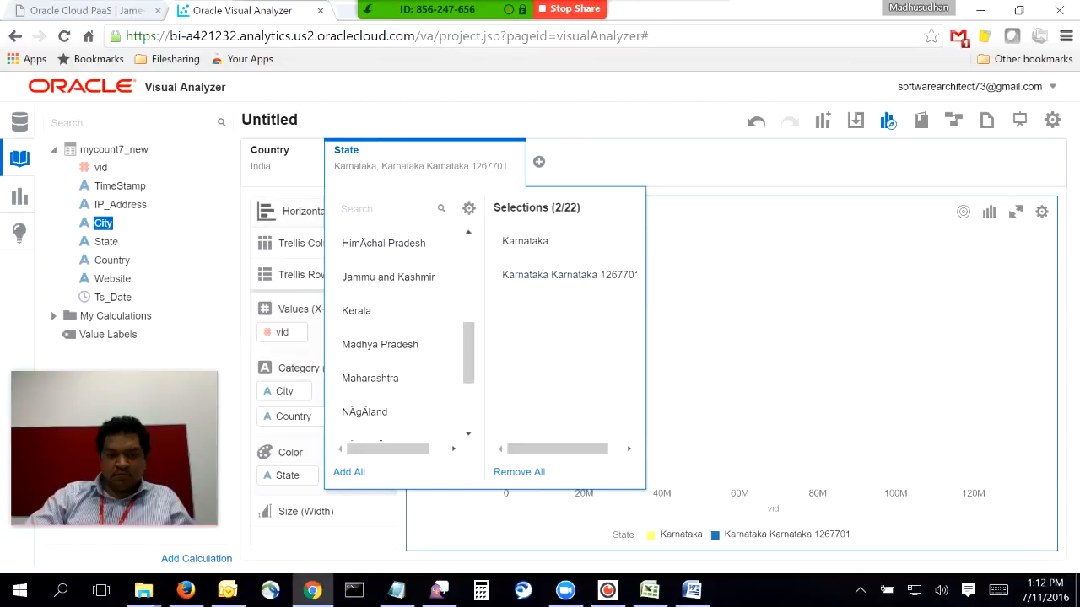
pyautogui.click(658, 165)
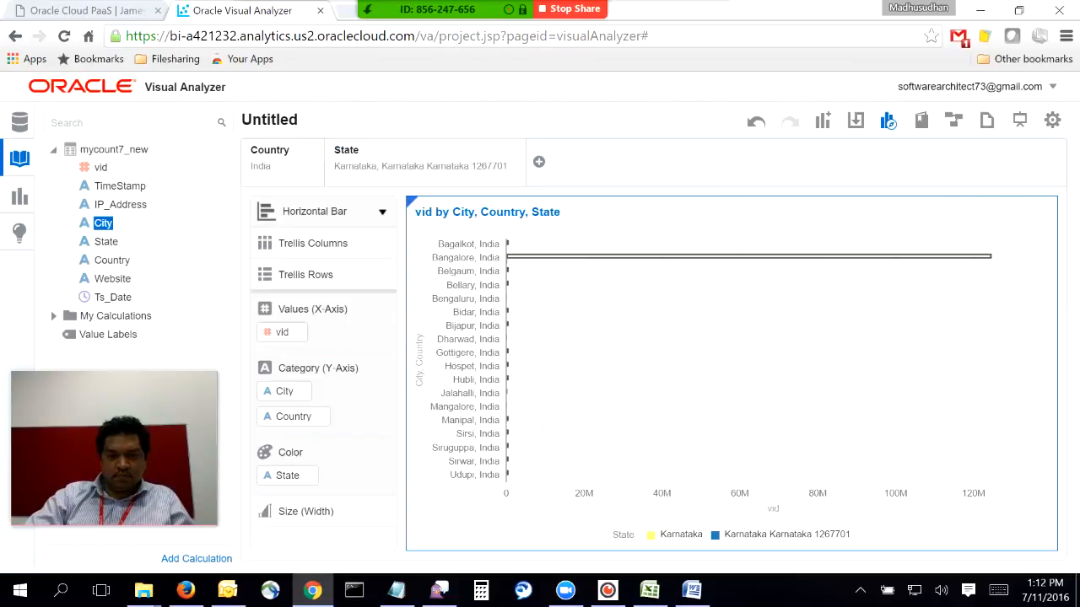
# Remove Karnataka Karnataka 1267701 from the State filter, keeping only Karnataka, and inspect the Bangalore bar.
pyautogui.click(420, 160)
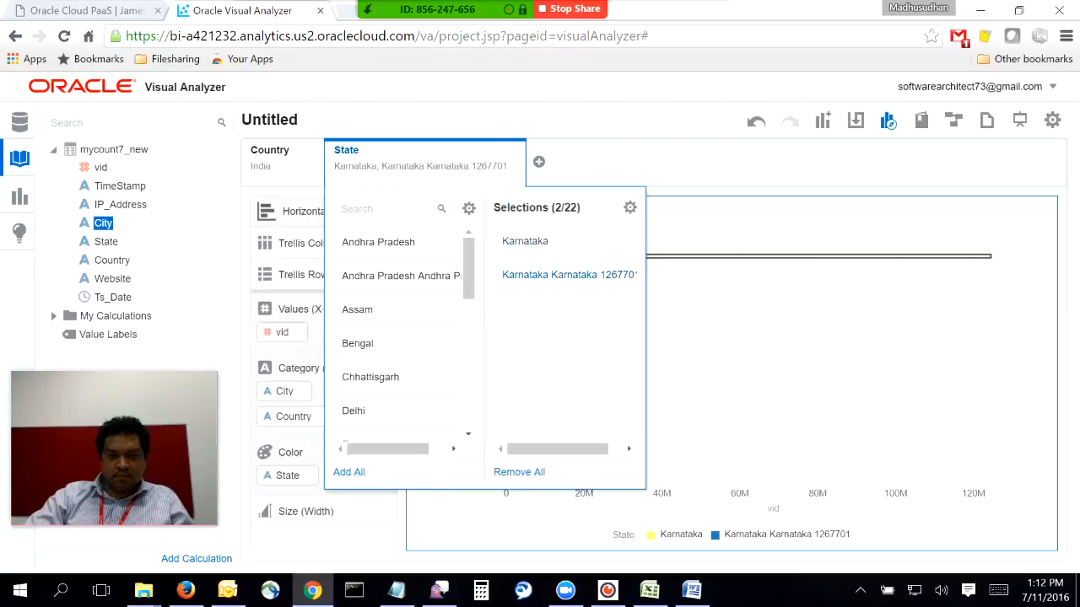
pyautogui.click(557, 274)
pyautogui.click(647, 165)
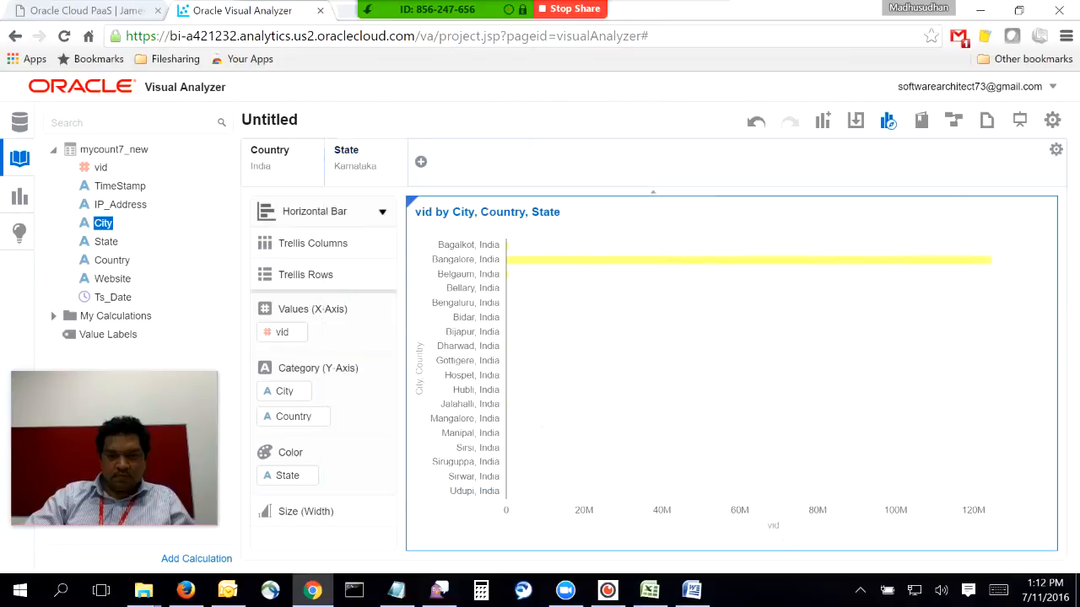
pyautogui.moveTo(623, 259)
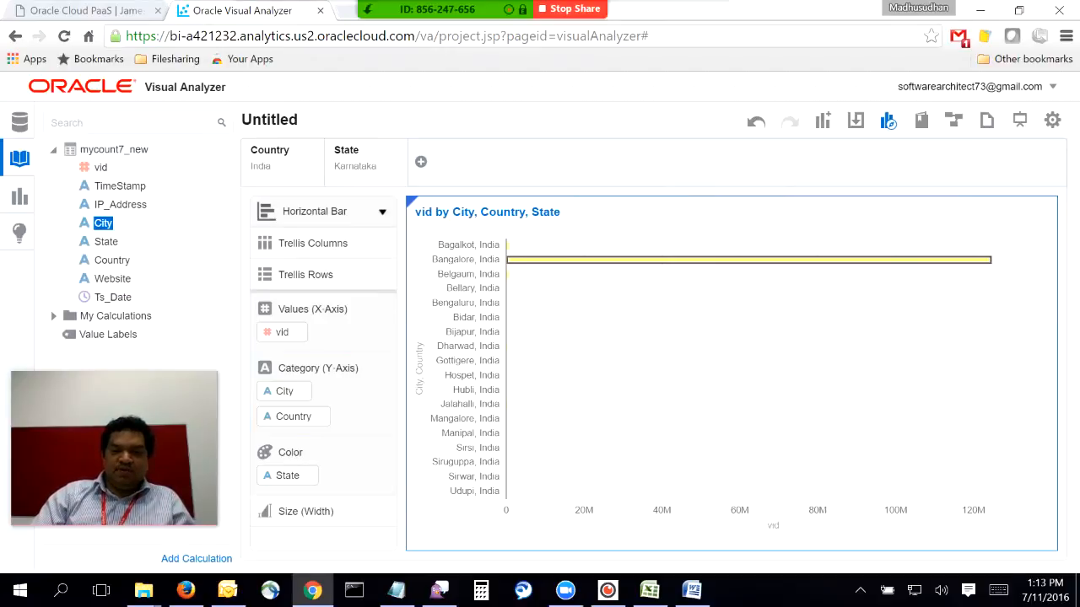
# Change the horizontal bar chart to a Map visualization and remove the State filter.
pyautogui.click(382, 212)
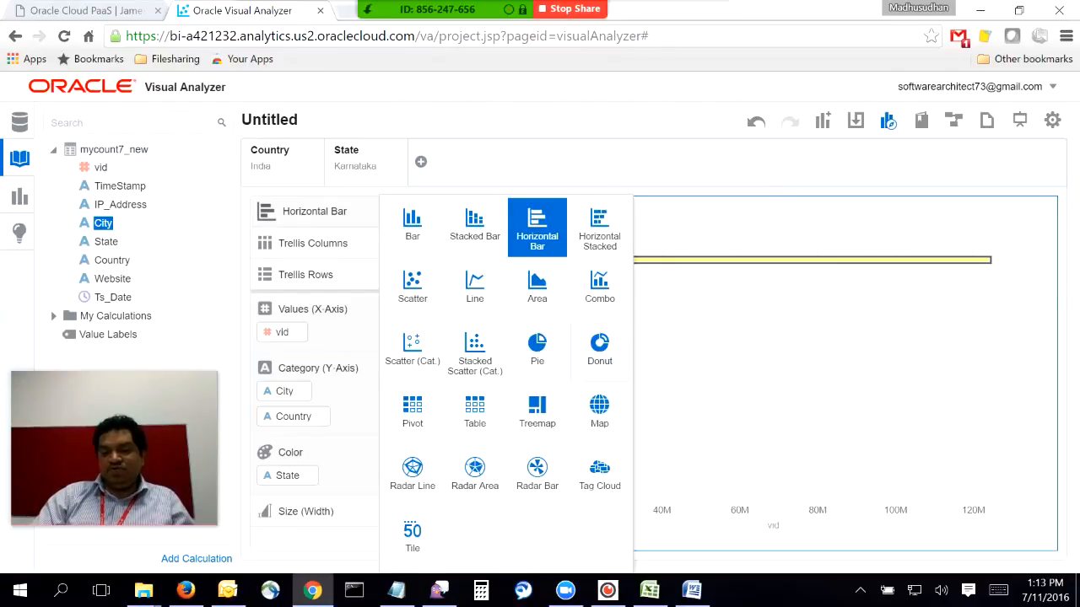
pyautogui.click(599, 412)
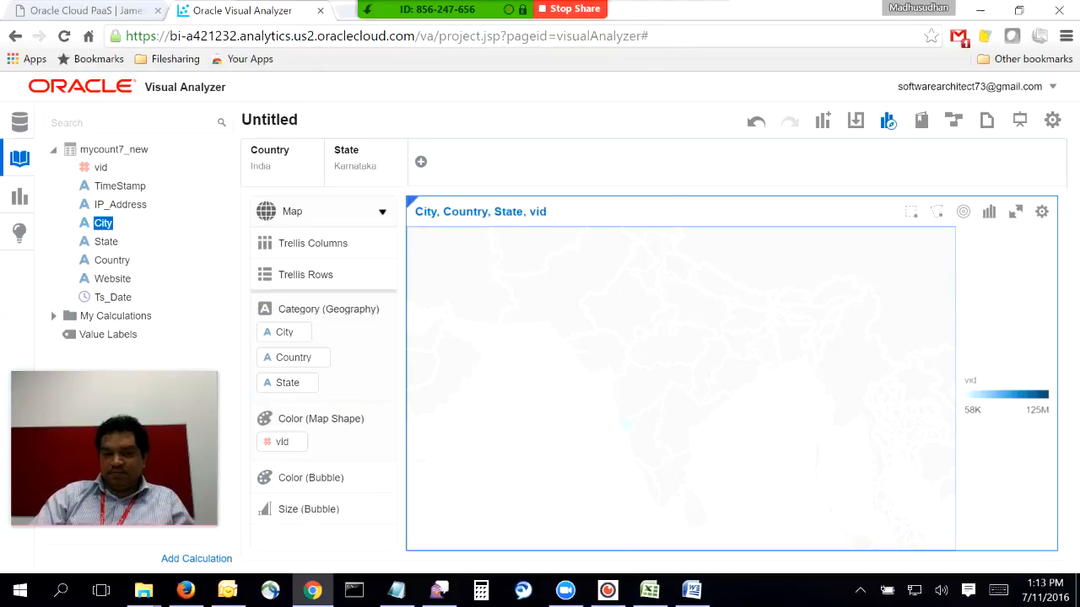
pyautogui.click(397, 149)
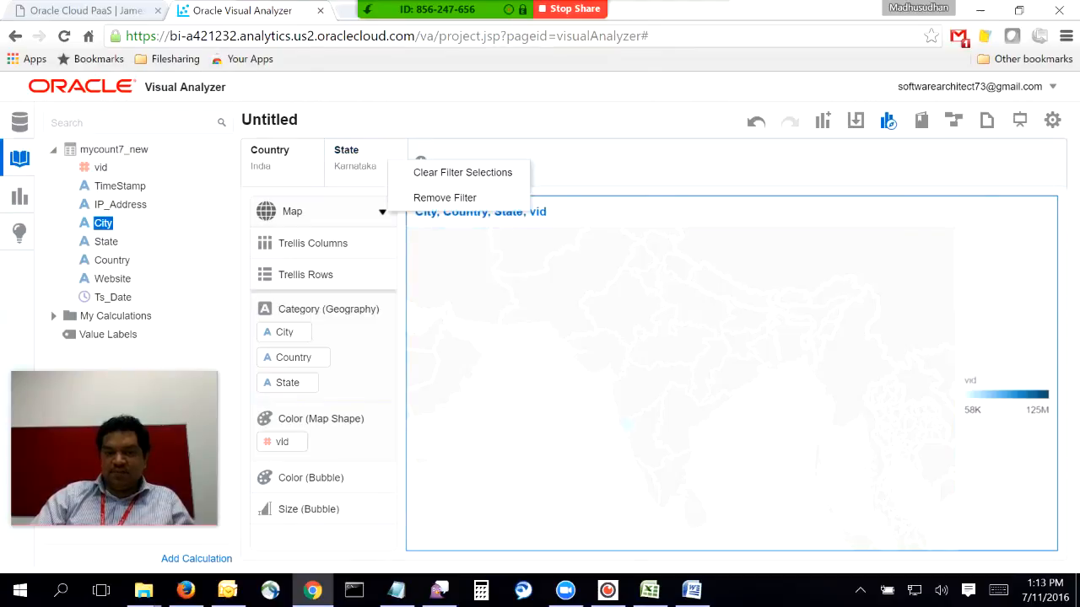
pyautogui.click(445, 197)
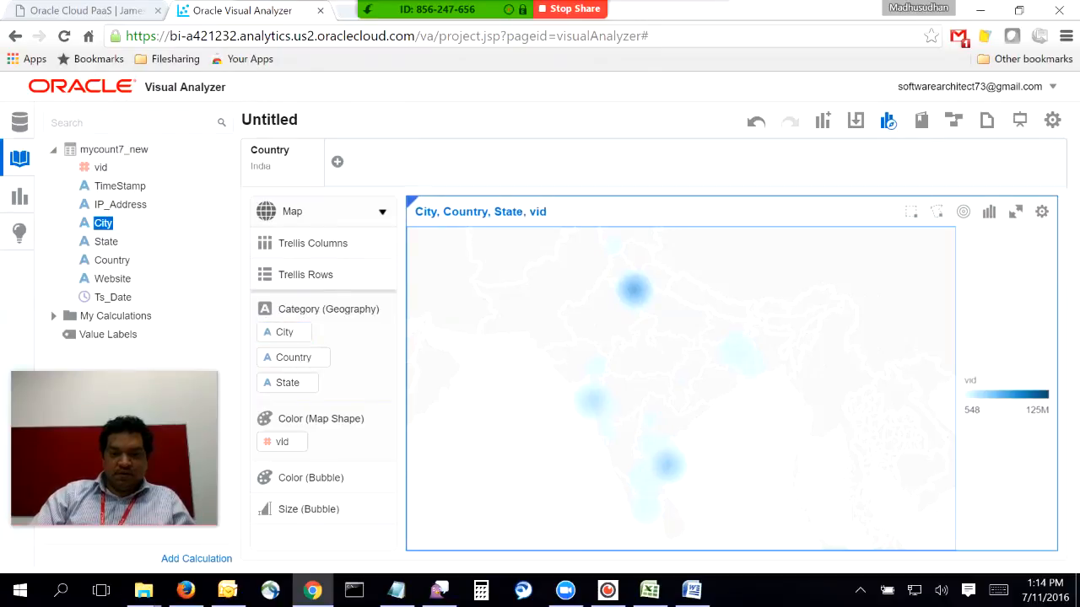
# Move vid from the map shape color to the bubble size and look over the bubbles across India.
pyautogui.moveTo(286, 441); pyautogui.dragTo(322, 509)
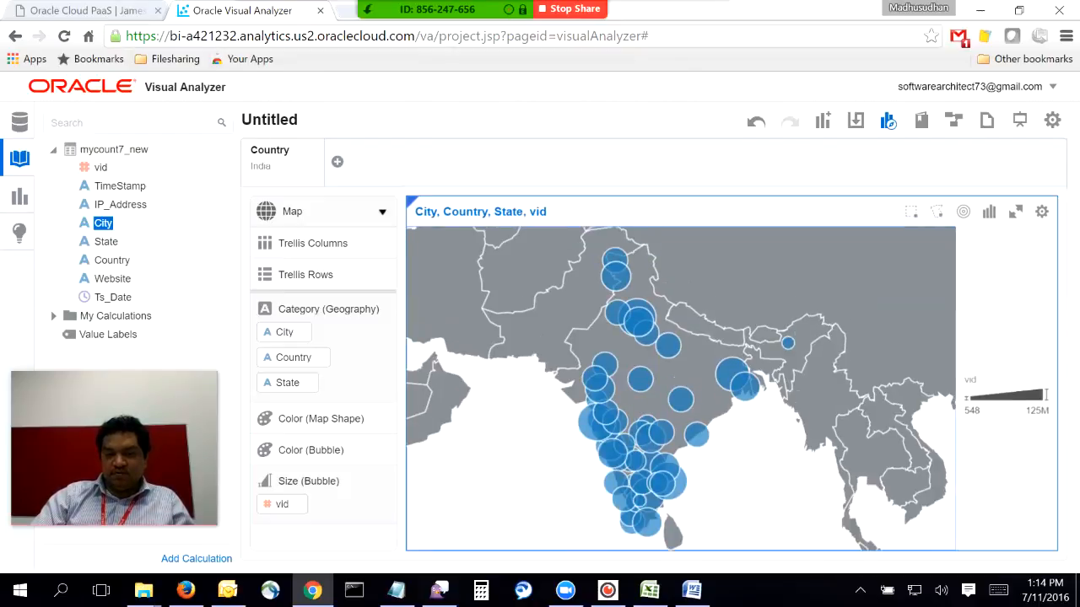
pyautogui.moveTo(647, 428)
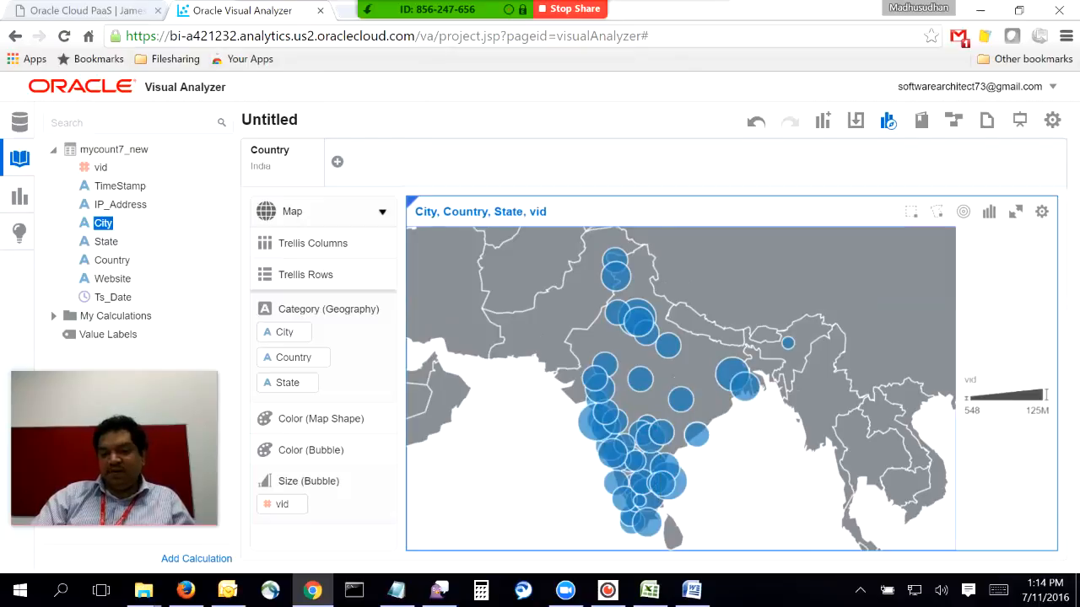
pyautogui.moveTo(700, 414); pyautogui.dragTo(678, 377)
pyautogui.moveTo(597, 376); pyautogui.dragTo(635, 377)
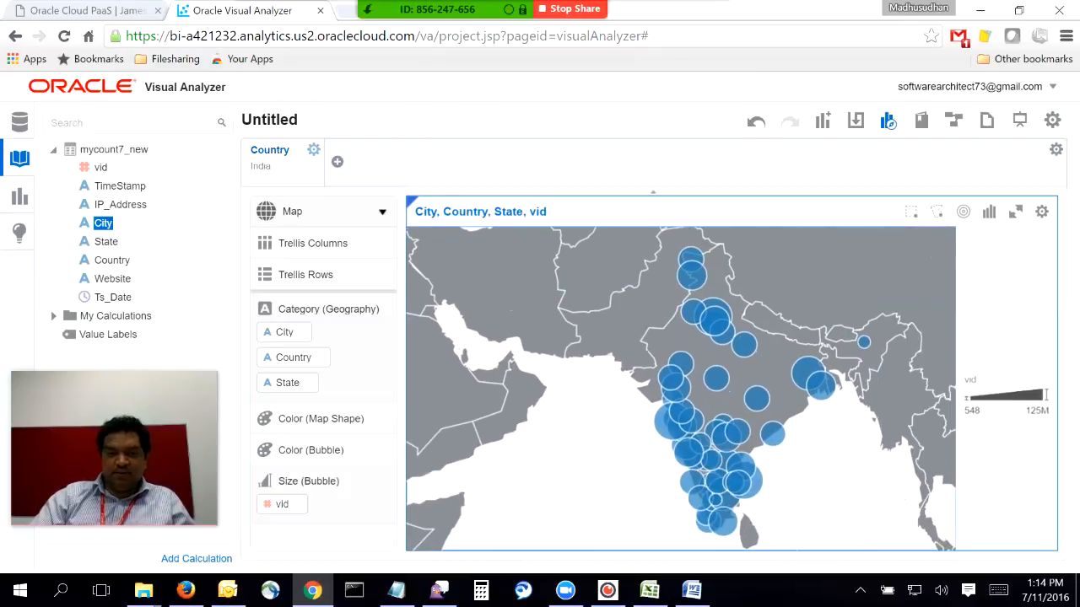
# Remove the Country filter and look over the visit bubbles from the Middle East to Europe.
pyautogui.click(313, 149)
pyautogui.click(363, 198)
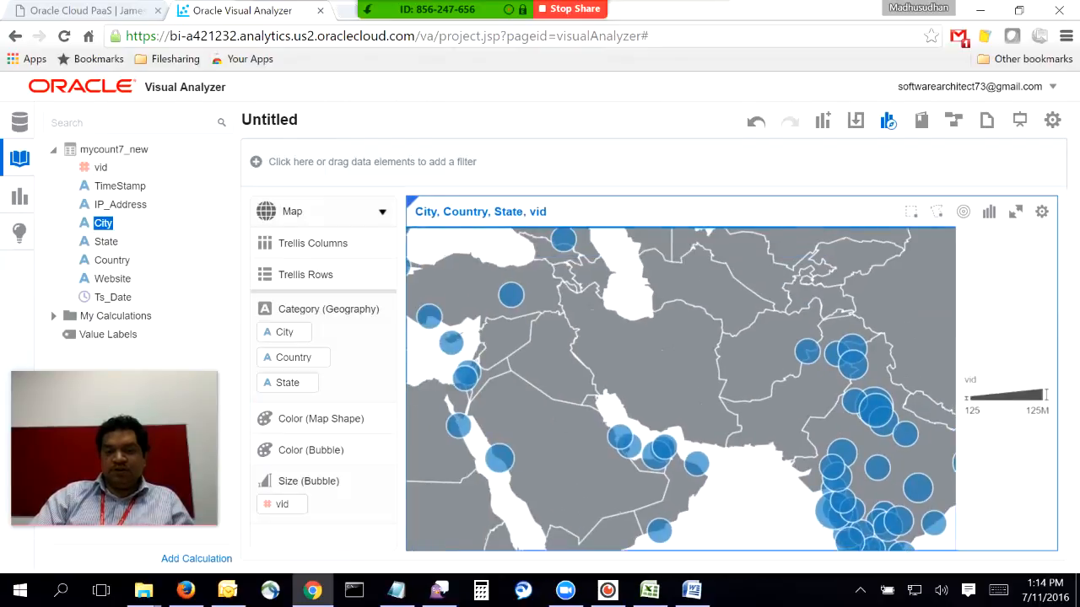
pyautogui.moveTo(625, 363); pyautogui.dragTo(794, 432)
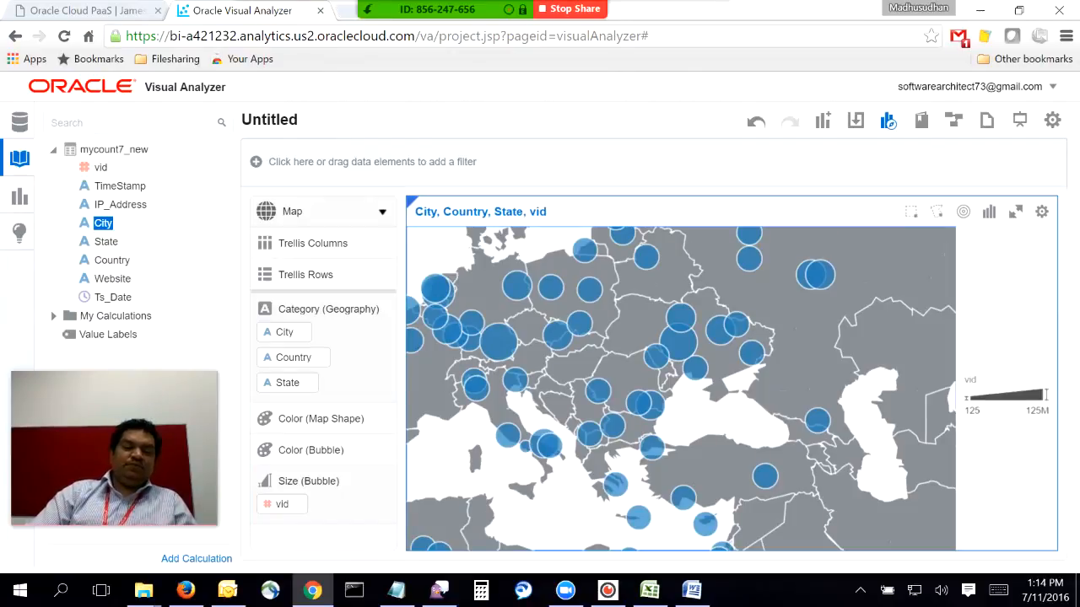
pyautogui.click(576, 9)
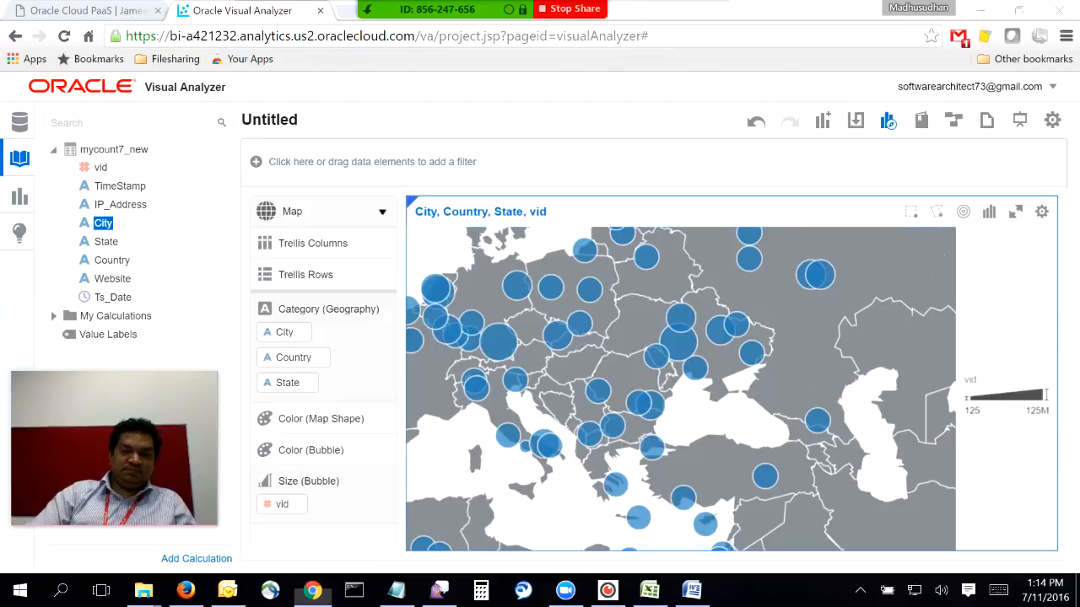